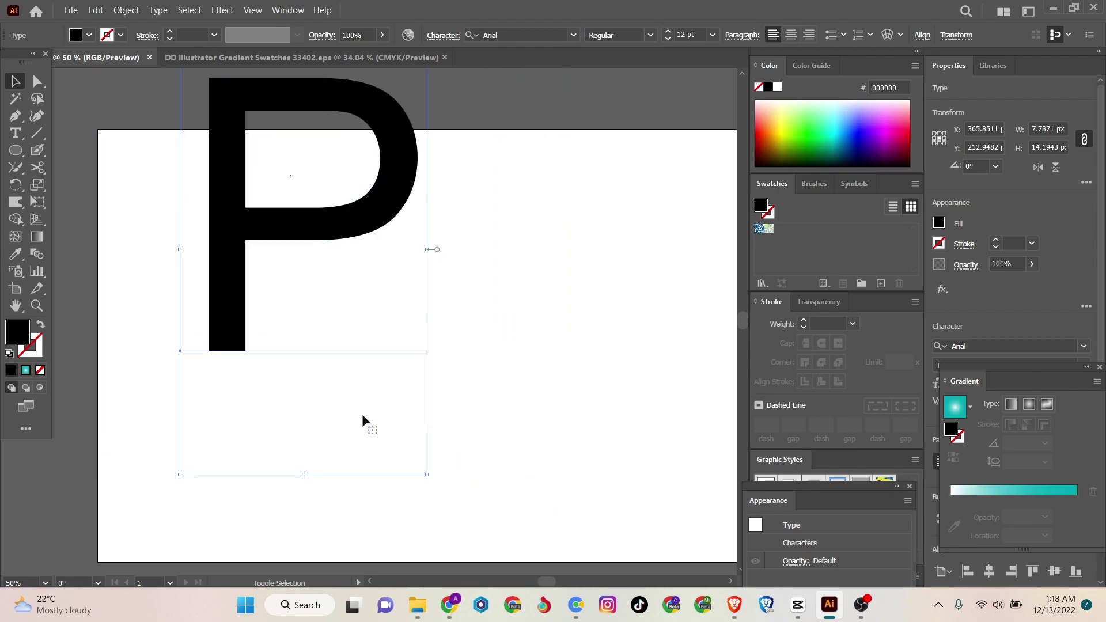
- Move the letter P down and right onto the artboard and give it a 24 pt black stroke
drag(224, 249, 299, 351)
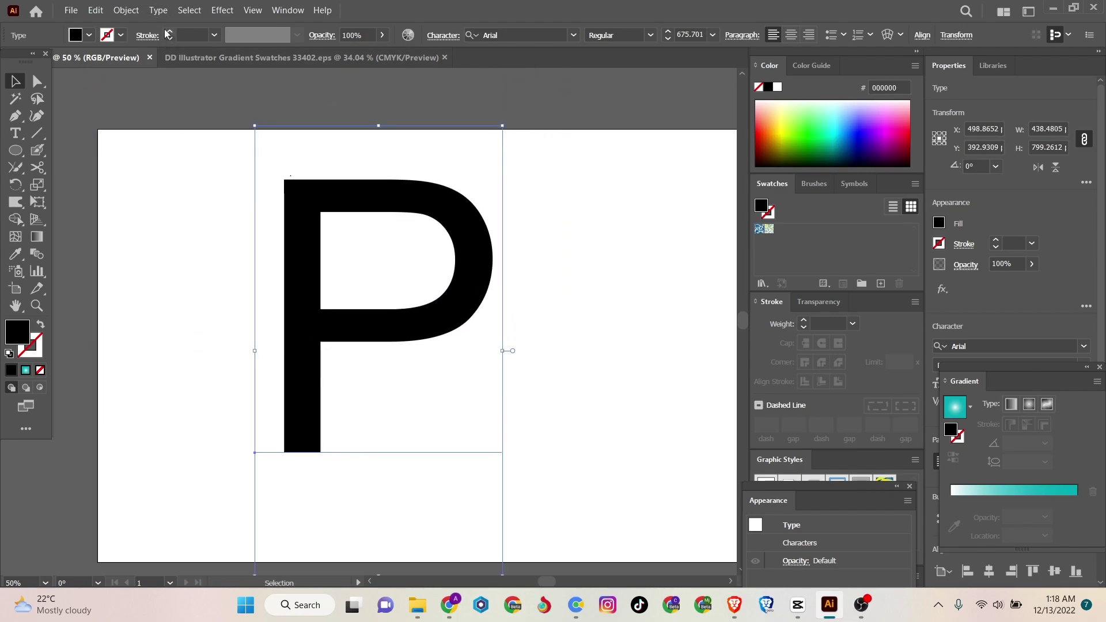
click(169, 33)
click(169, 33)
click(168, 33)
click(169, 33)
click(168, 32)
click(168, 33)
click(169, 33)
click(169, 33)
click(169, 33)
click(169, 33)
click(169, 33)
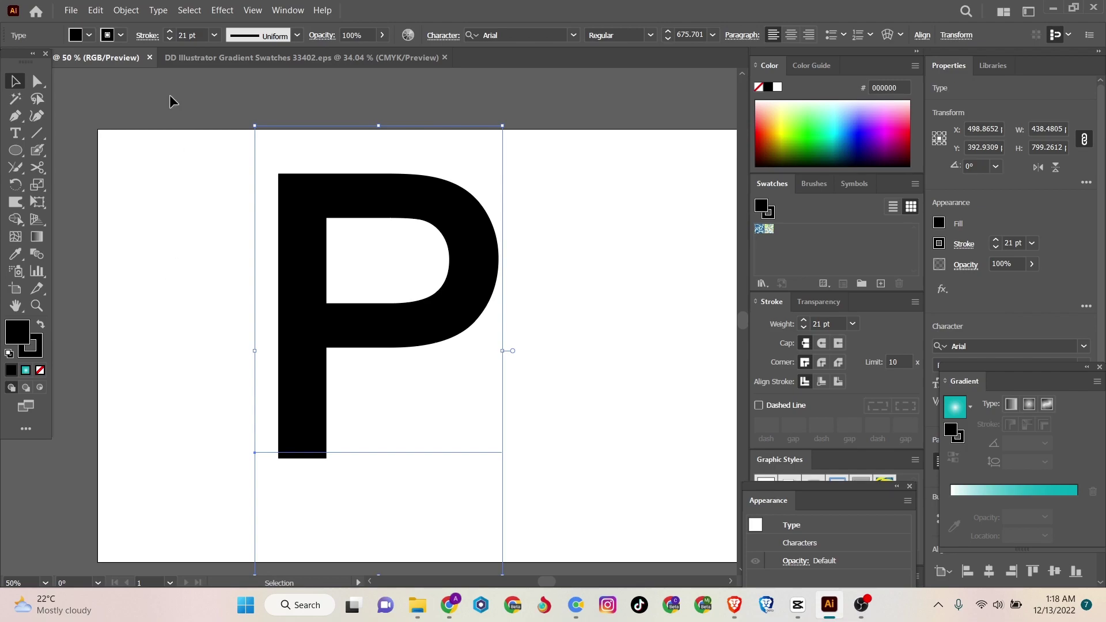
click(170, 31)
click(170, 32)
click(171, 32)
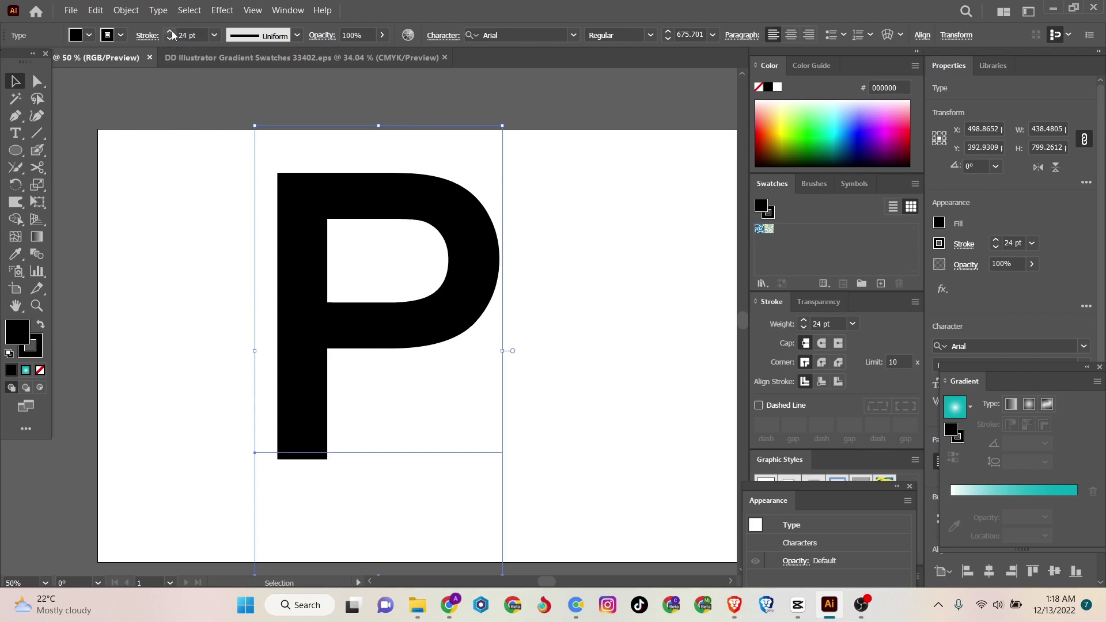
click(136, 285)
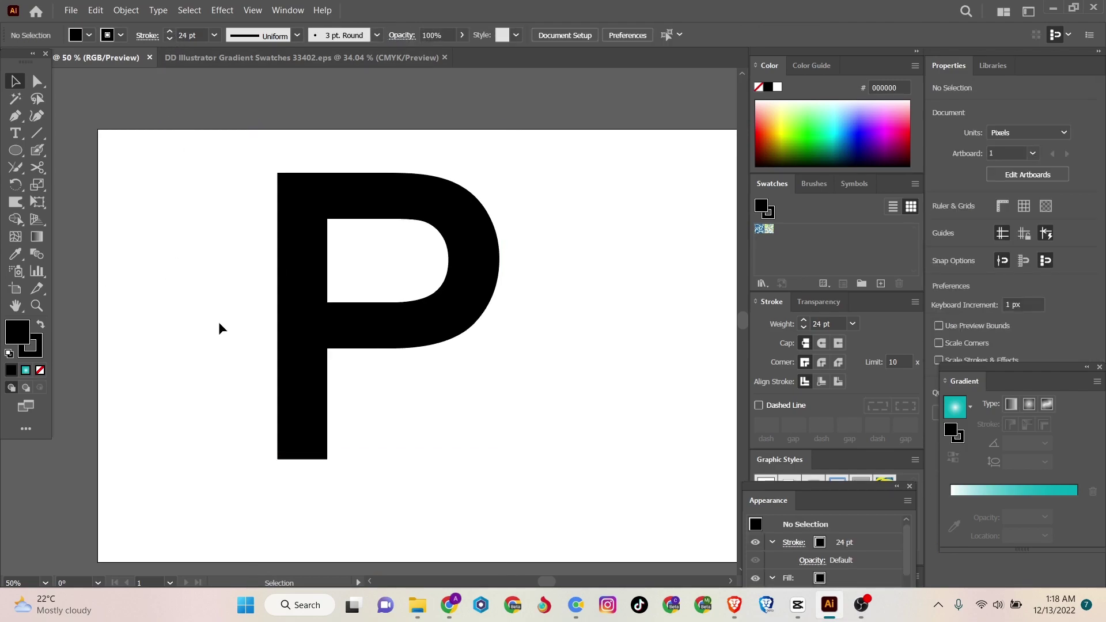
- Draw a closed, curved swoosh about 592 px wide and 300 px high with the Pen tool, crossing the P's stem as the leg of an R
click(16, 115)
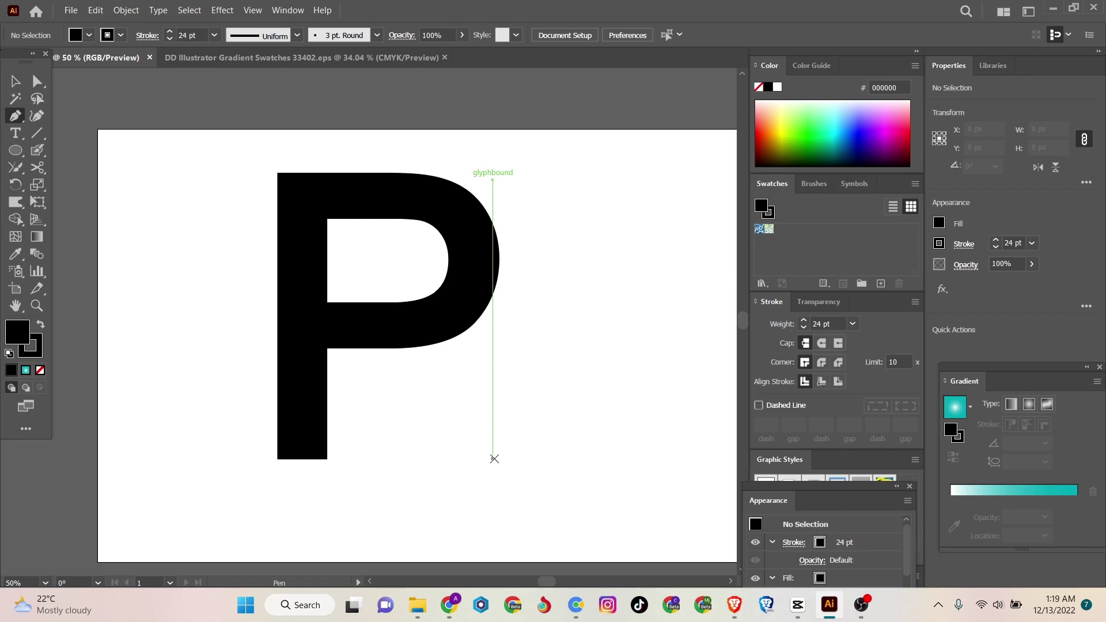
click(492, 458)
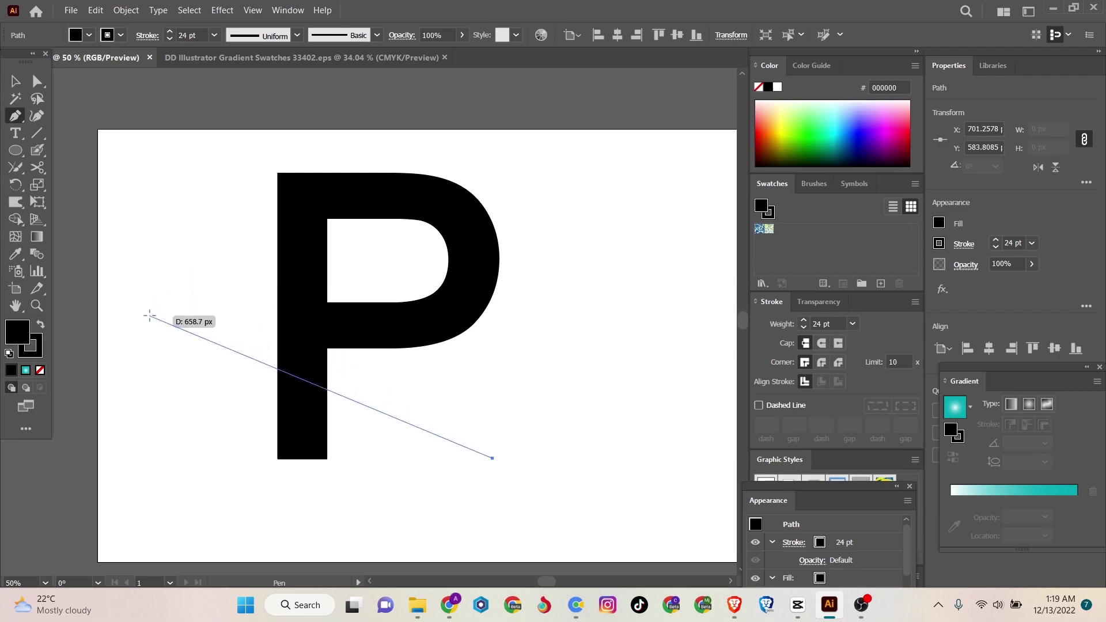
drag(158, 312, 56, 409)
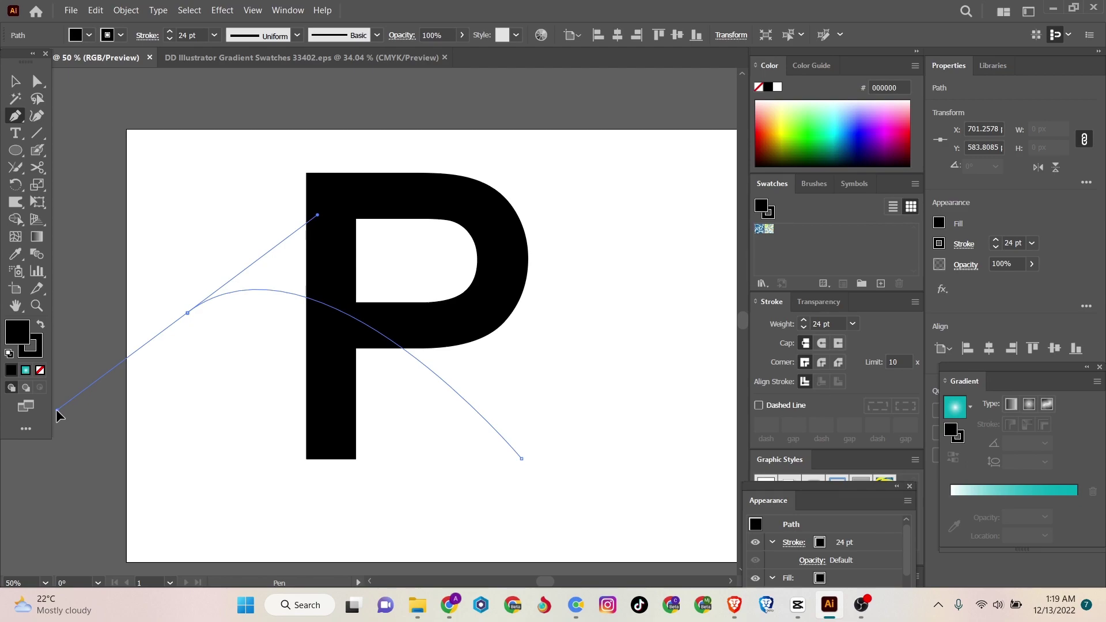
drag(57, 409, 56, 409)
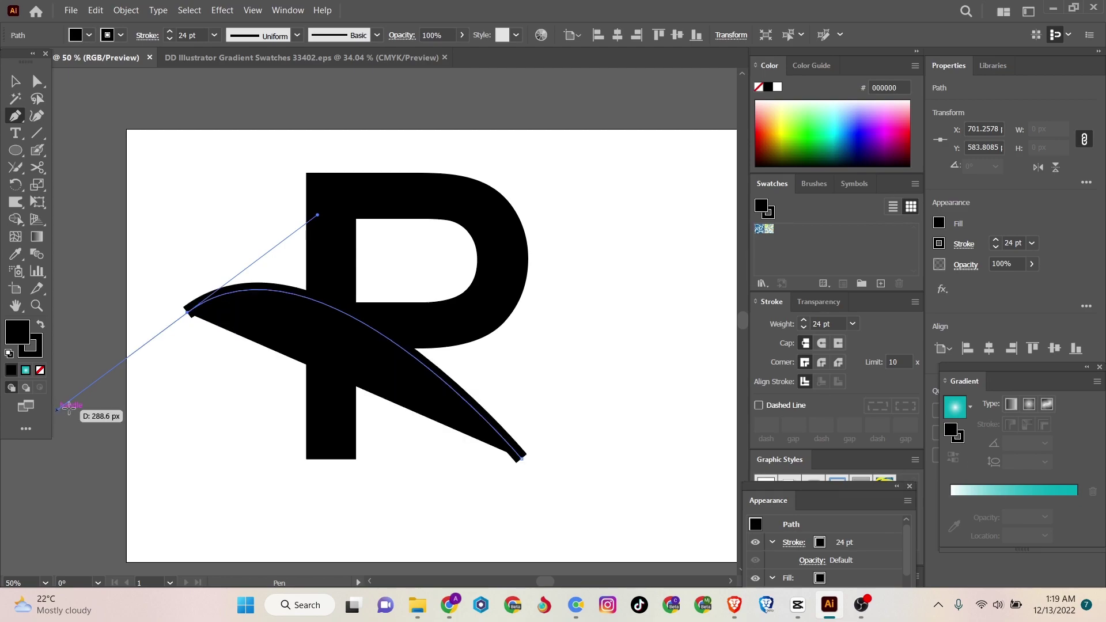
click(190, 312)
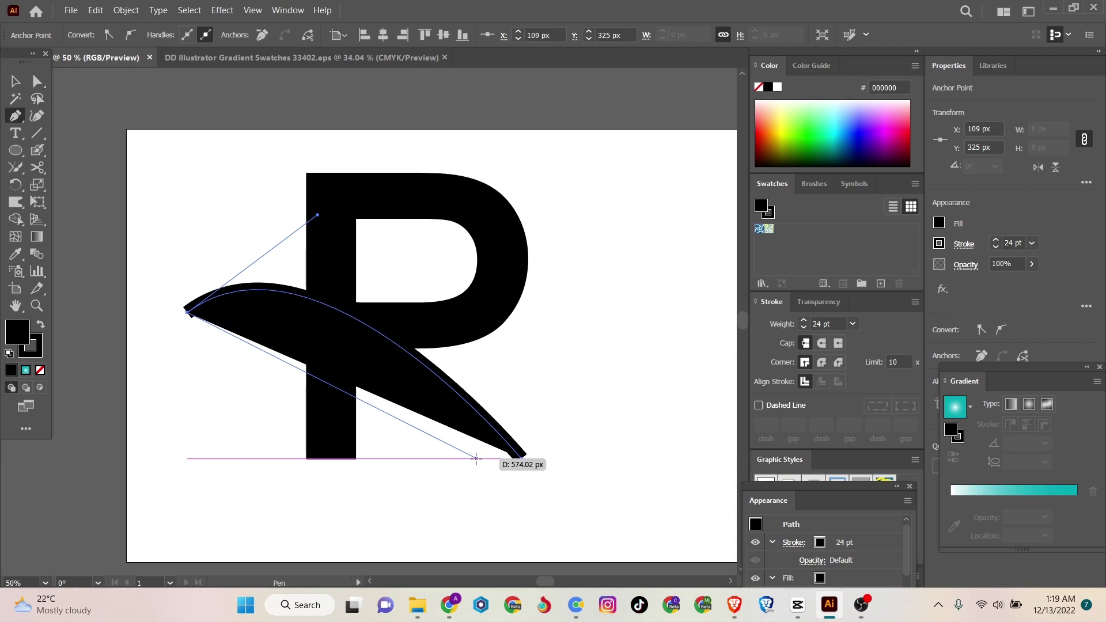
drag(476, 459, 577, 529)
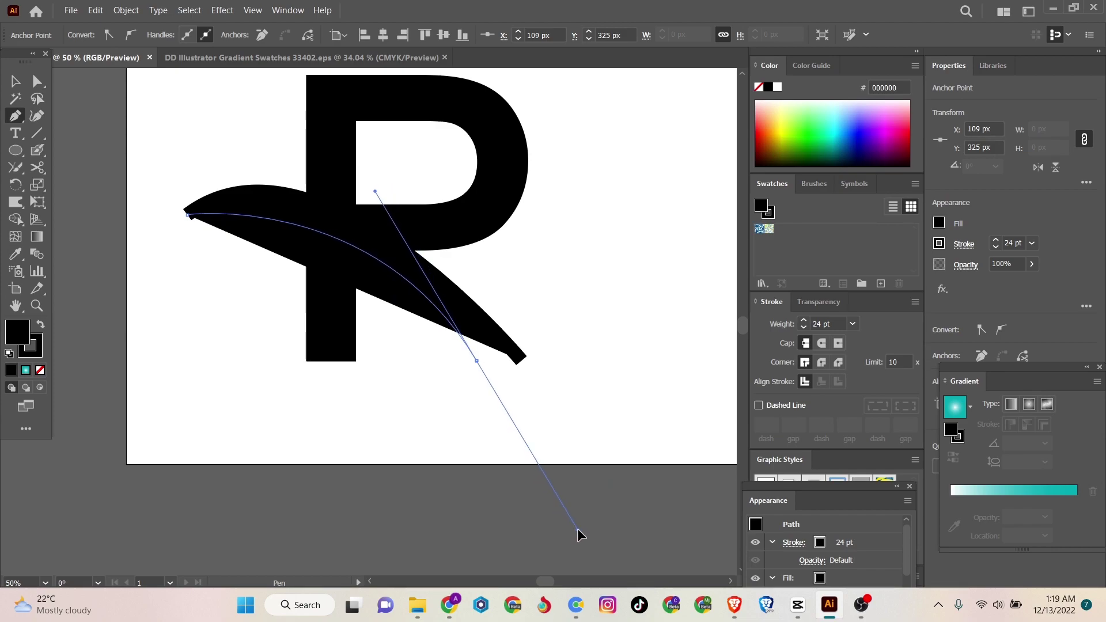
drag(577, 530, 577, 529)
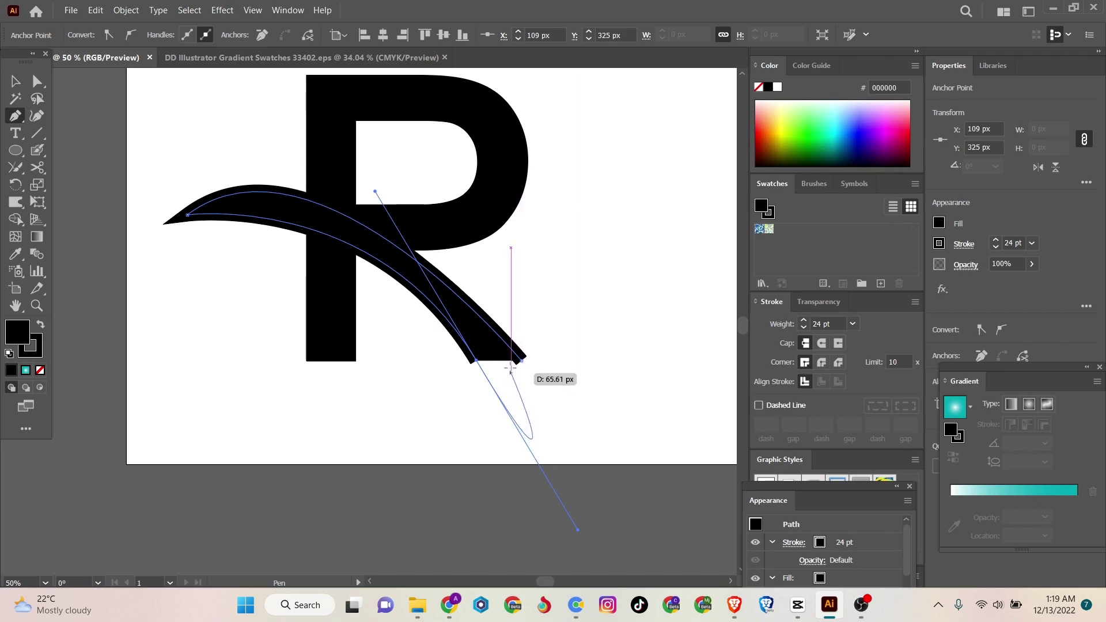
click(478, 360)
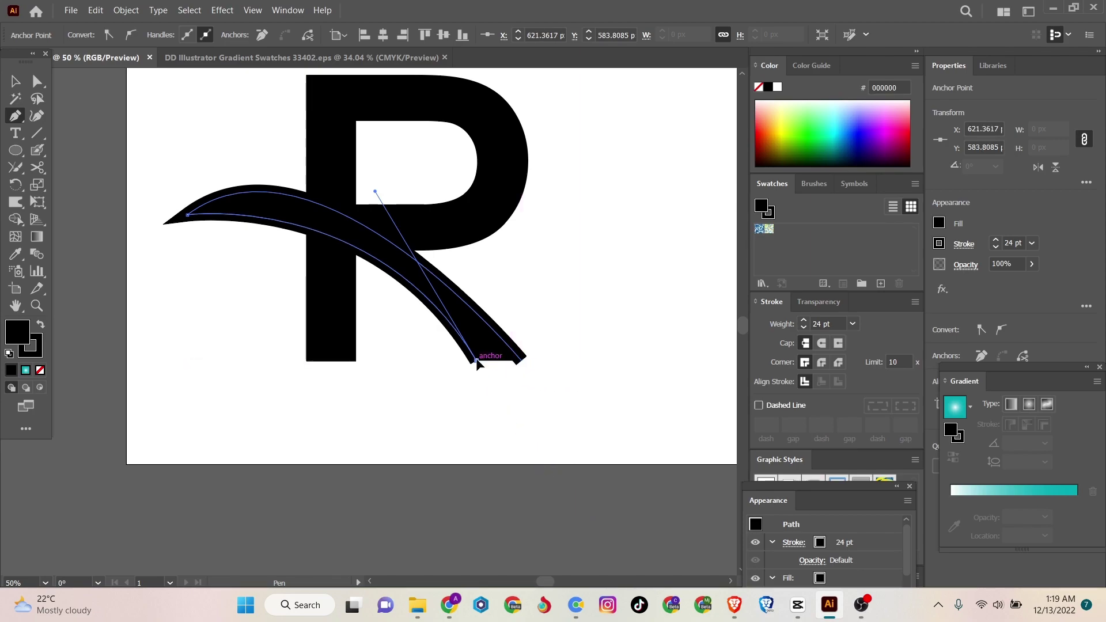
click(521, 360)
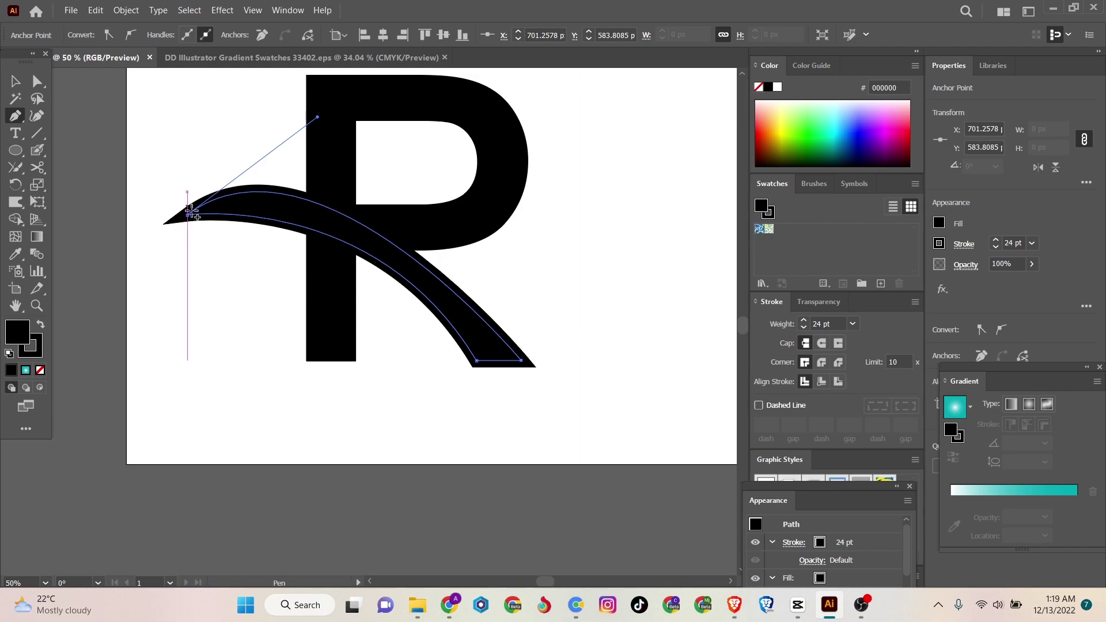
click(16, 81)
click(165, 292)
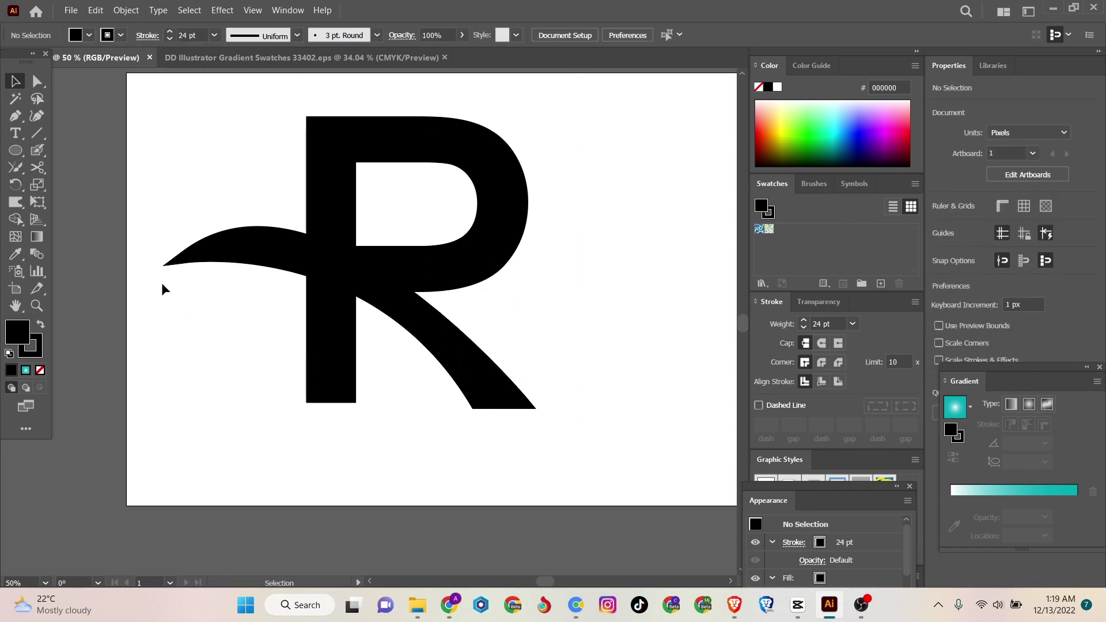
- Select the swoosh and reduce its stroke weight to 0 pt
scroll(162, 283, up, 3)
drag(218, 222, 239, 372)
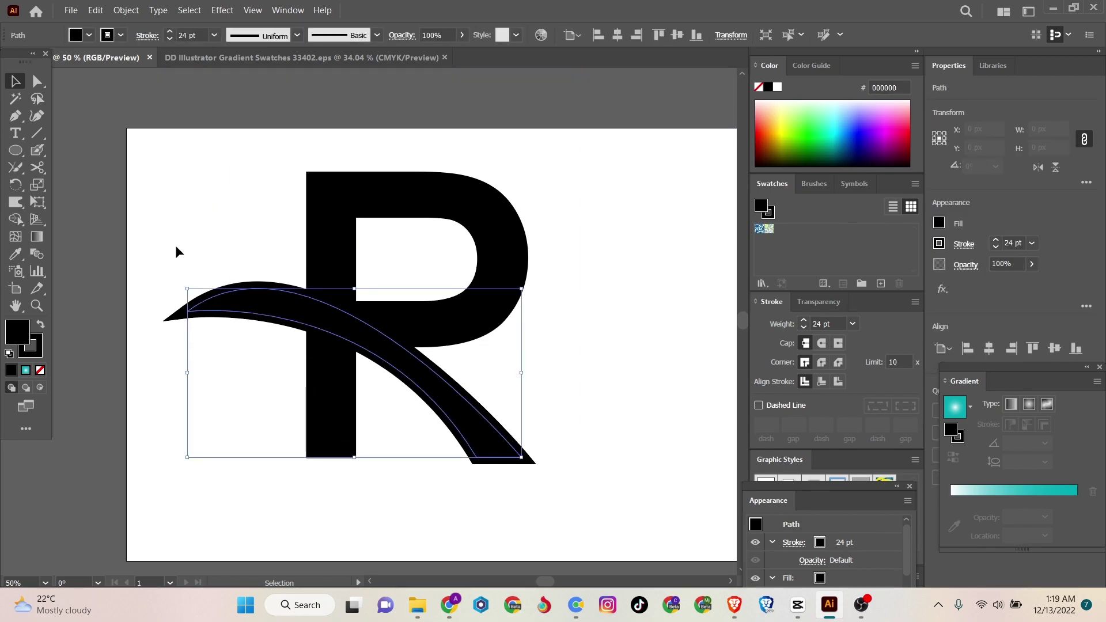
click(170, 39)
click(170, 39)
click(170, 39)
click(170, 39)
click(172, 39)
click(172, 39)
click(172, 39)
click(172, 39)
click(172, 39)
click(171, 40)
click(171, 39)
click(172, 39)
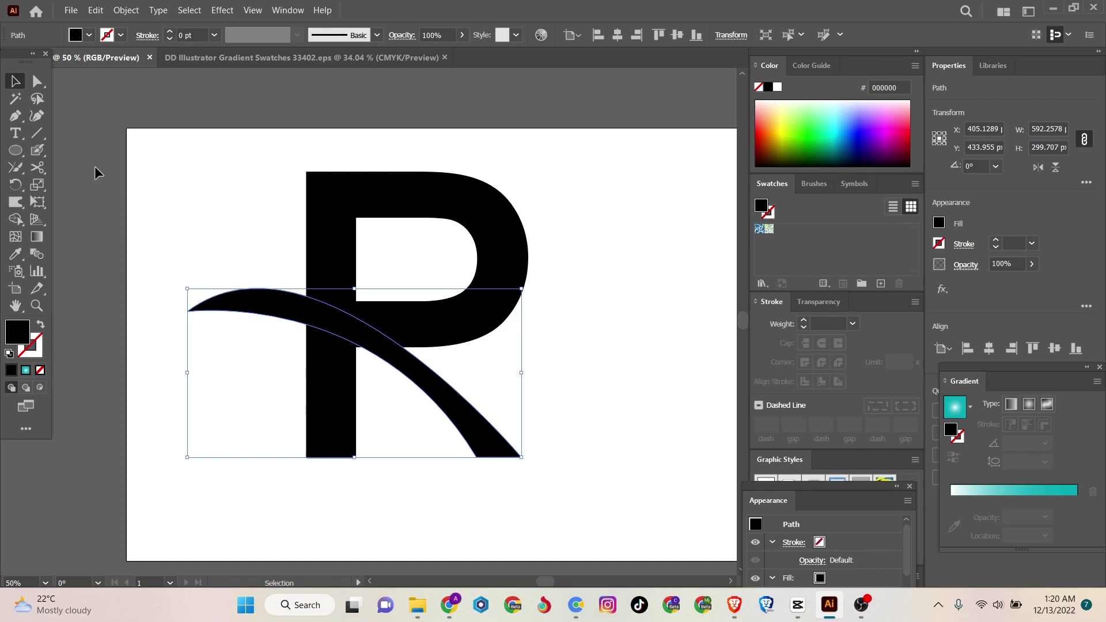
- Move the swoosh's left tip to X 97 px, Y 313 px, lengthen its upper curve handle and pull the lower curve downward
click(37, 82)
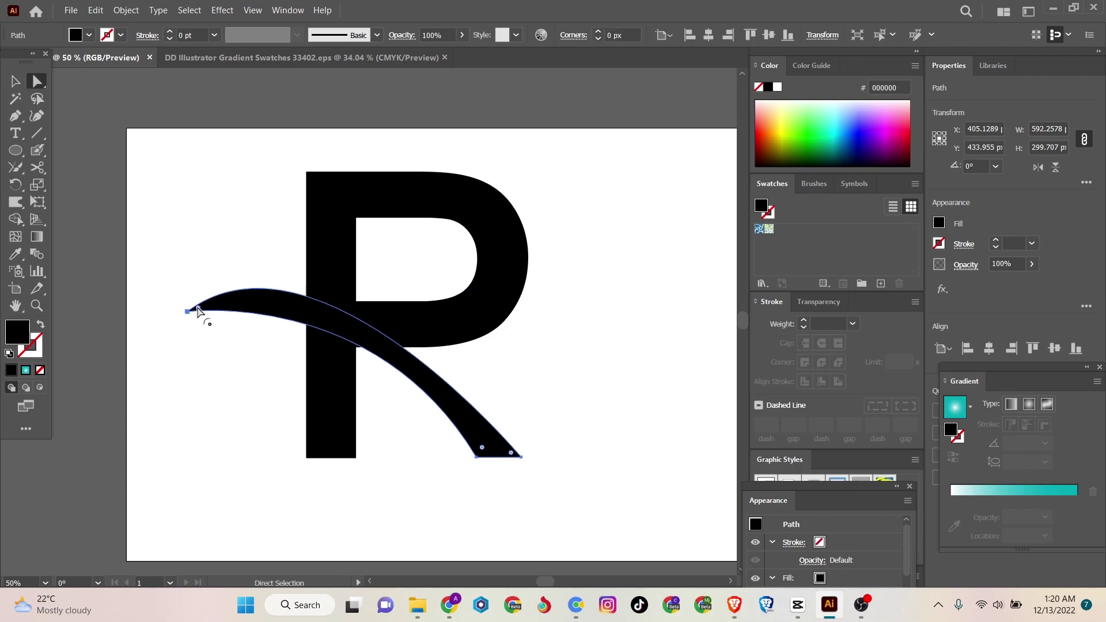
drag(187, 311, 181, 306)
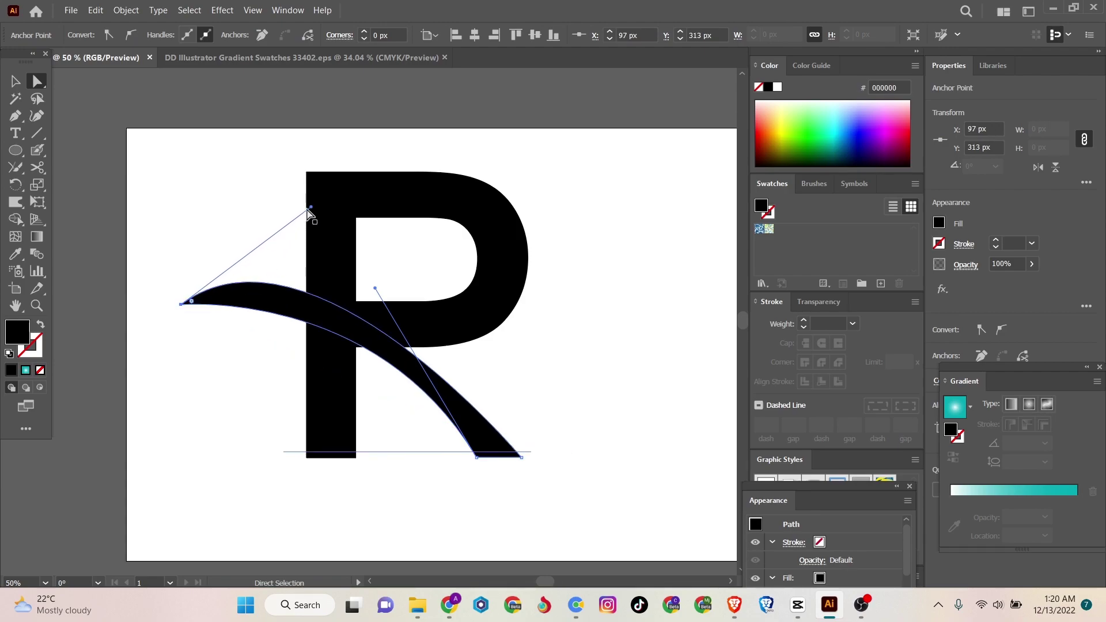
drag(308, 210, 334, 198)
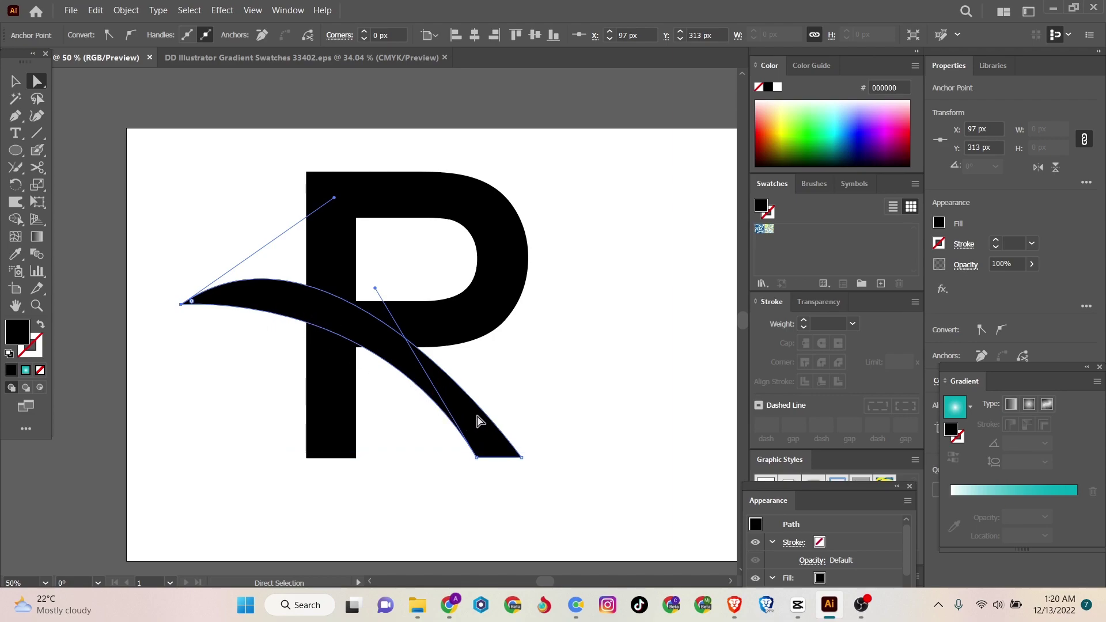
click(395, 376)
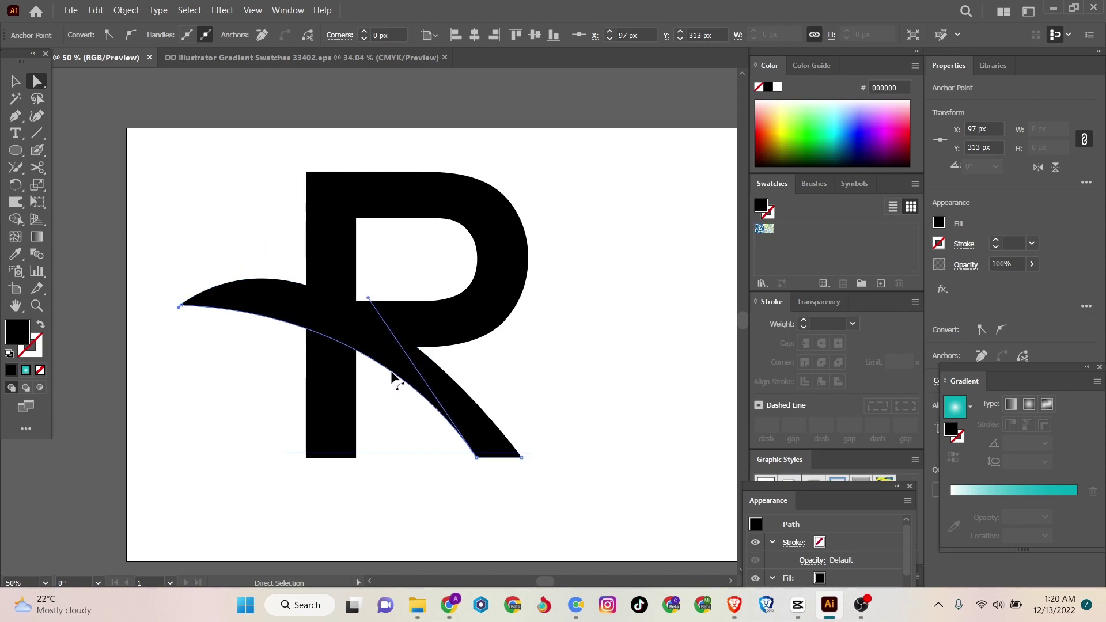
drag(392, 378, 374, 390)
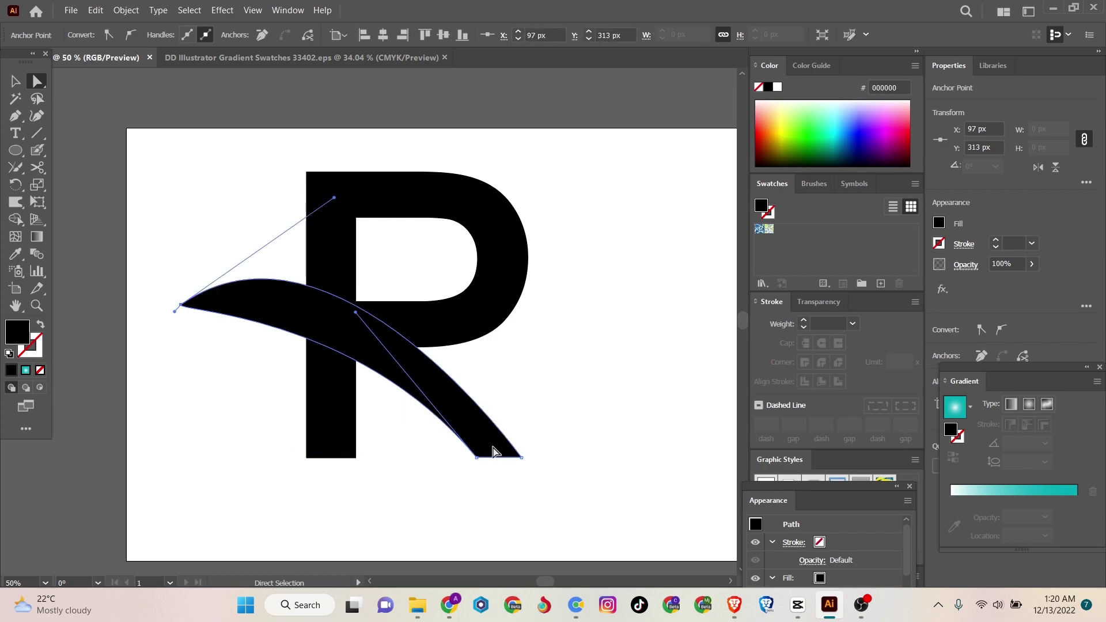
- Widen the swoosh's foot by moving its right corner to X 755 px, Y 584 px, and bend the lower curve upward near the stem
drag(522, 459, 552, 457)
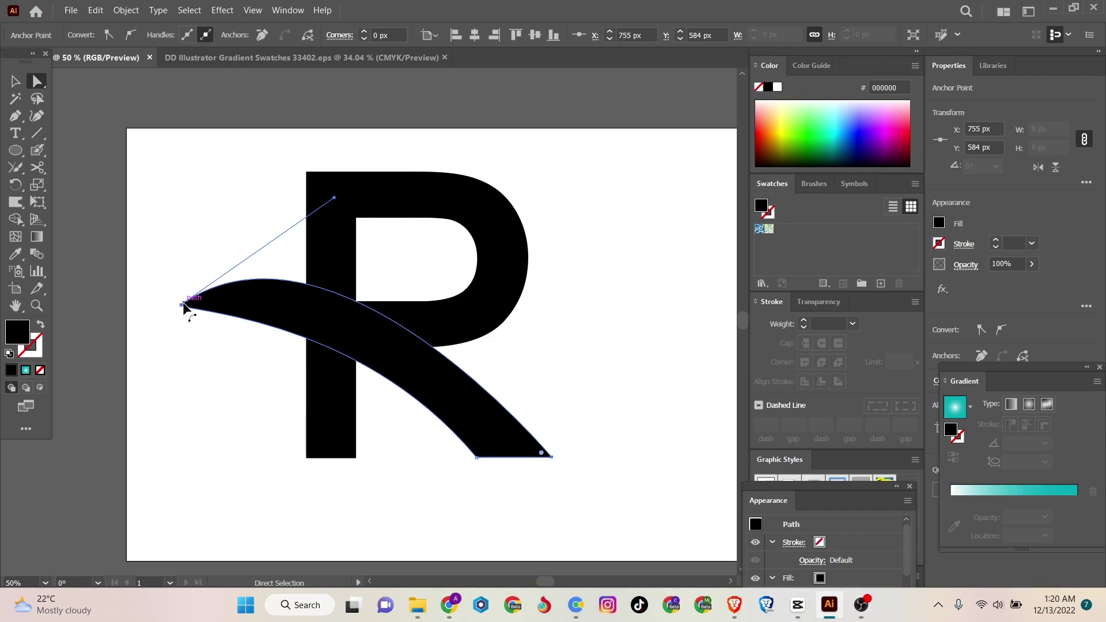
drag(181, 304, 180, 304)
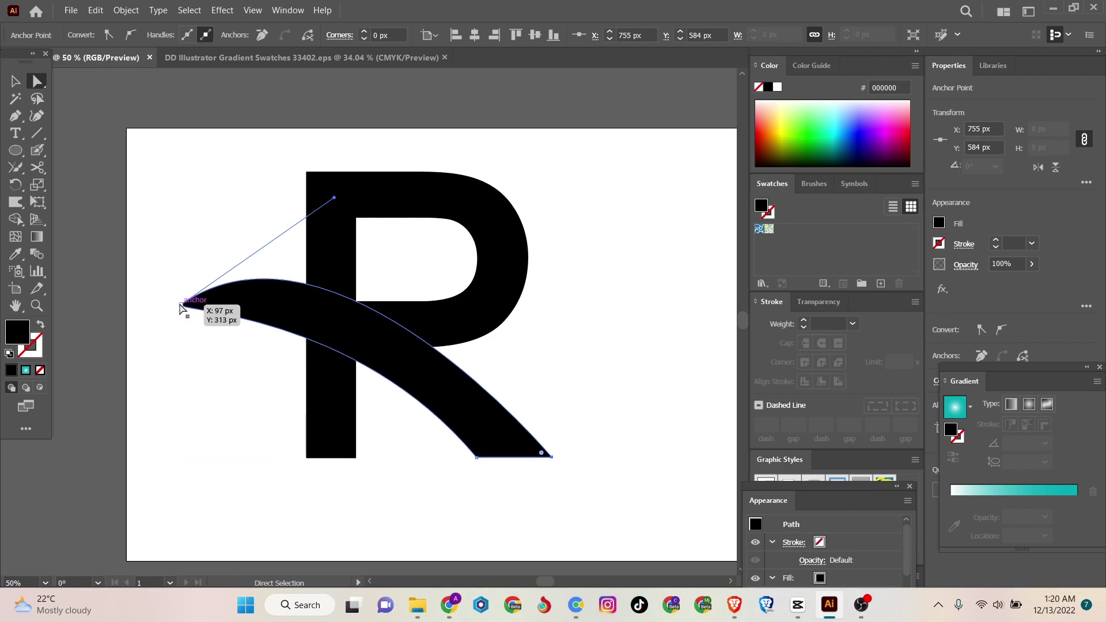
click(279, 326)
drag(279, 326, 312, 314)
click(219, 361)
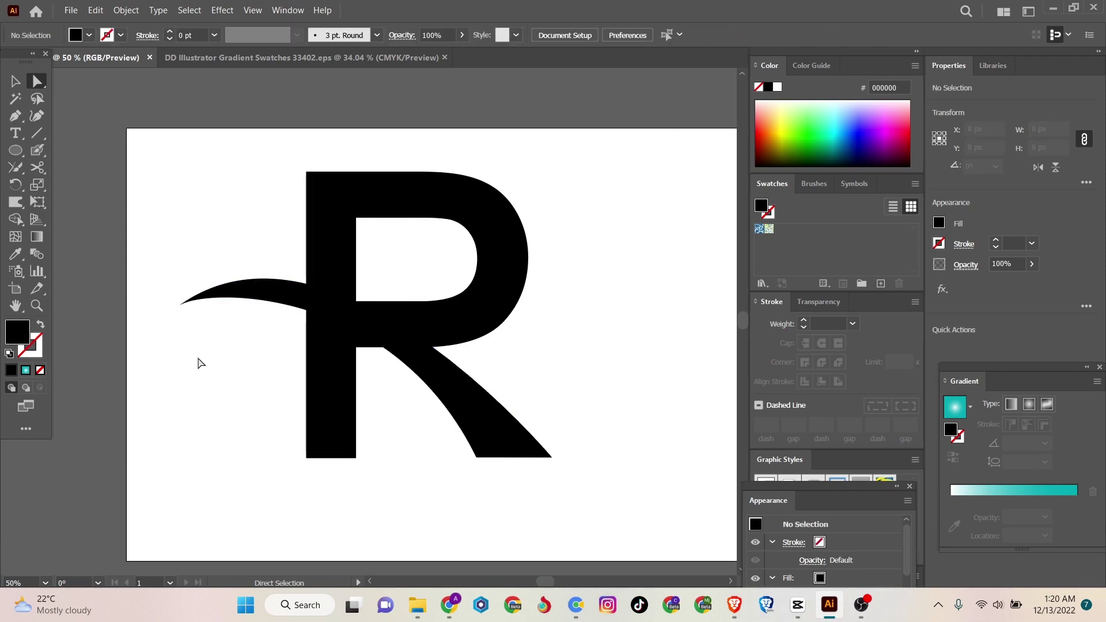
- Shift the whole swoosh slightly to the right across the letter P
click(266, 295)
drag(331, 320, 336, 321)
click(240, 348)
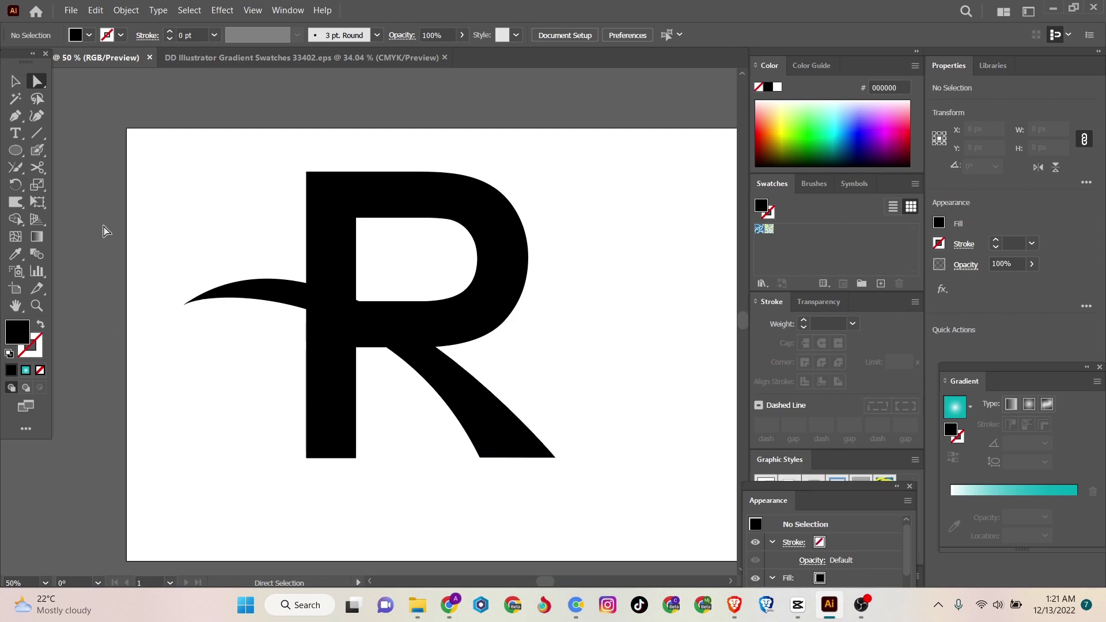
- Trace a closed Pen shape over the P's lower stem, from its foot up to the swoosh's lower edge and the bowl's underside
click(16, 115)
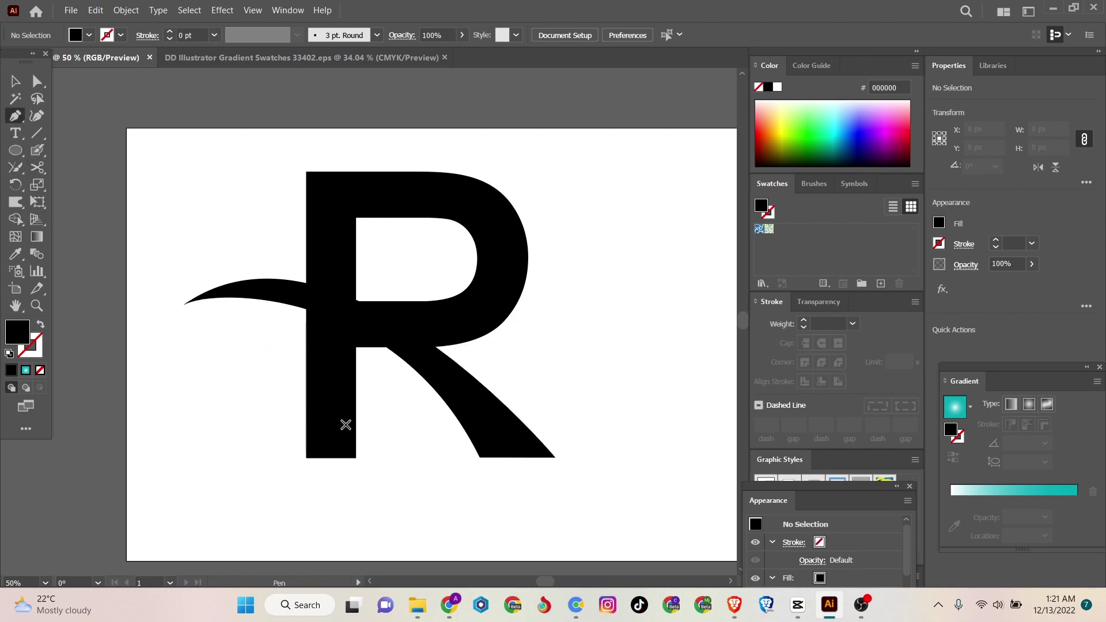
click(357, 345)
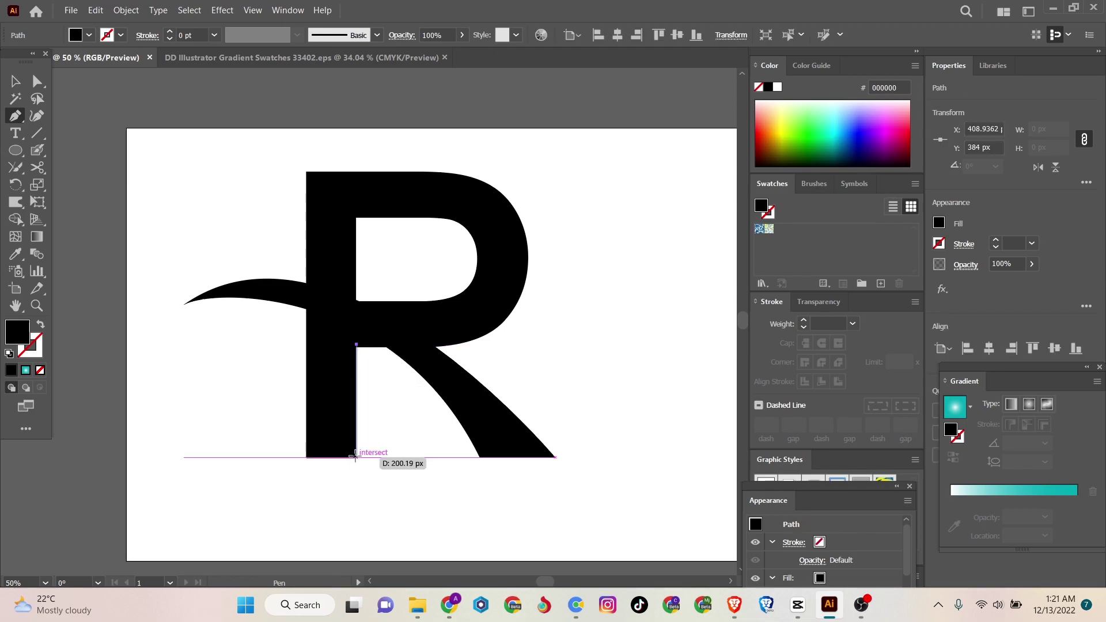
click(356, 458)
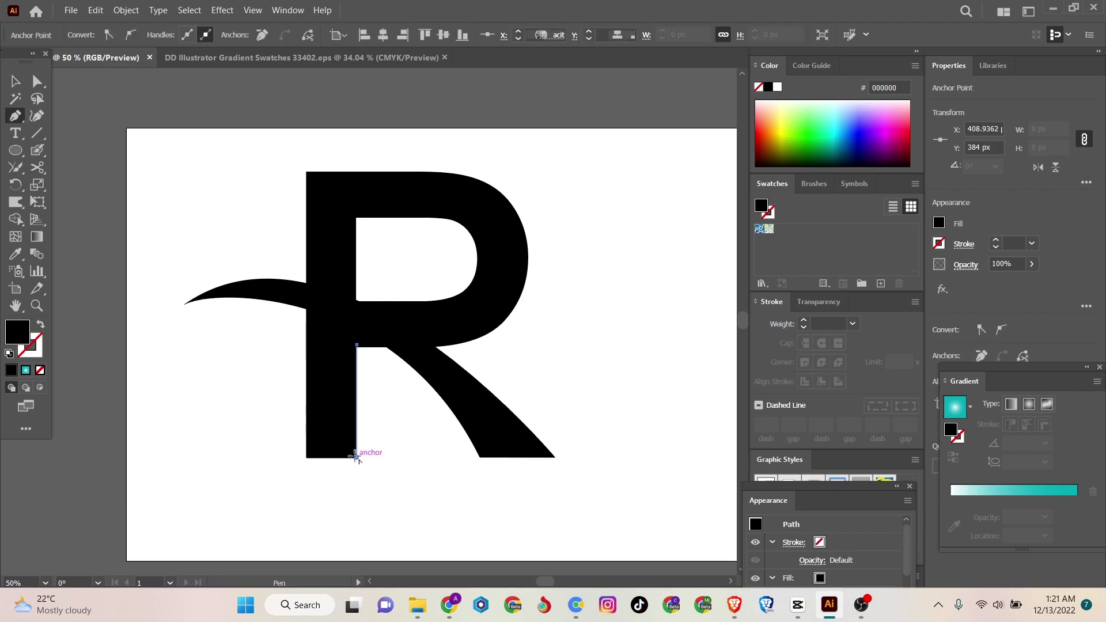
click(305, 458)
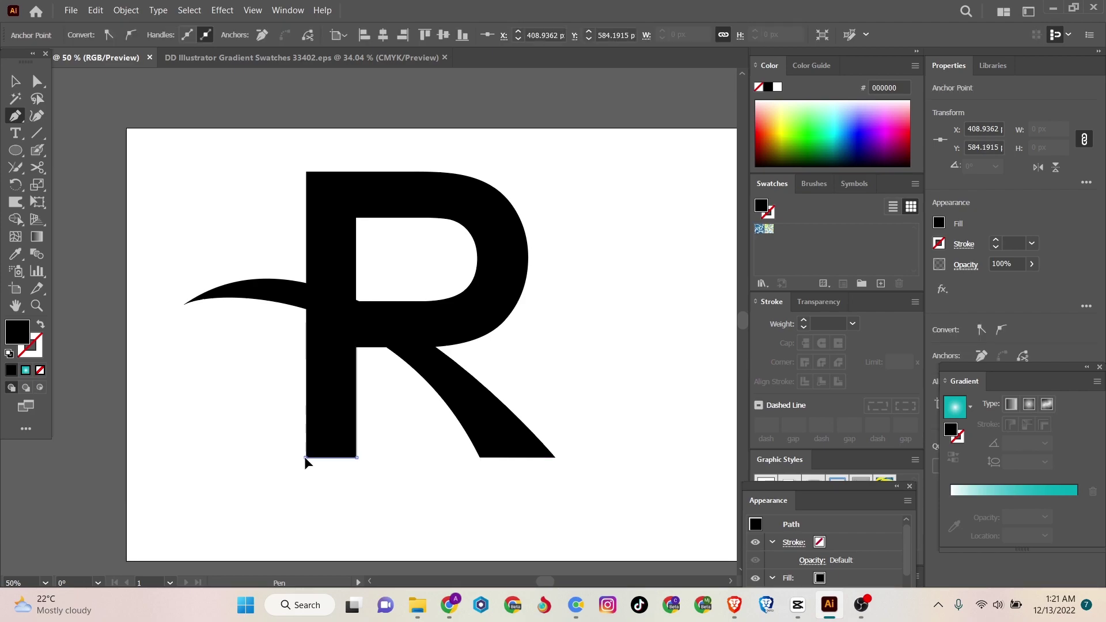
click(305, 310)
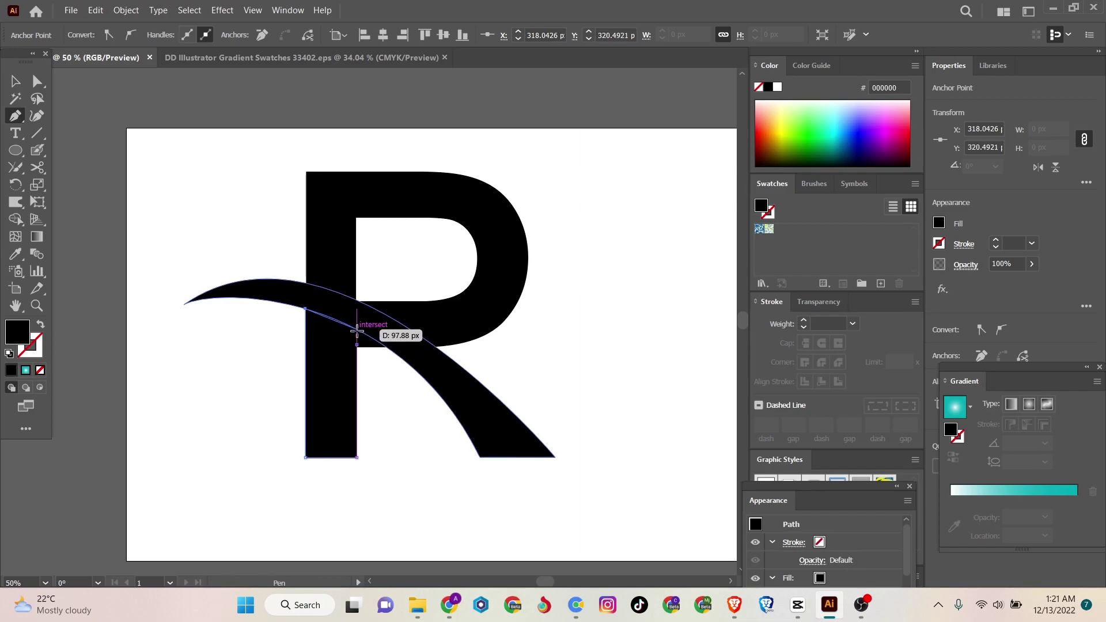
click(357, 330)
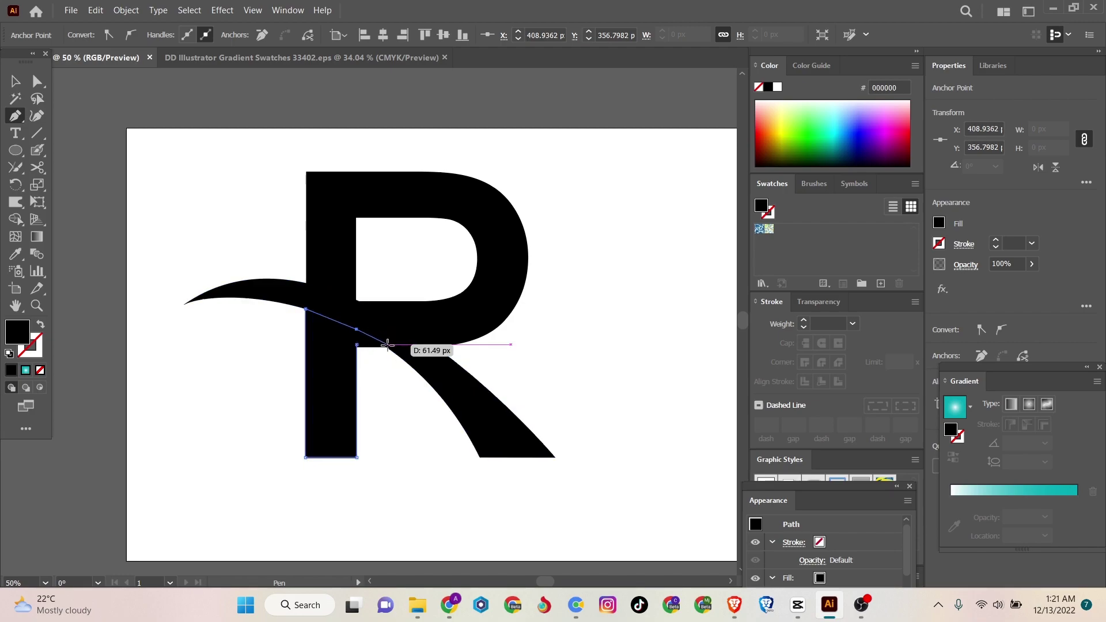
click(387, 344)
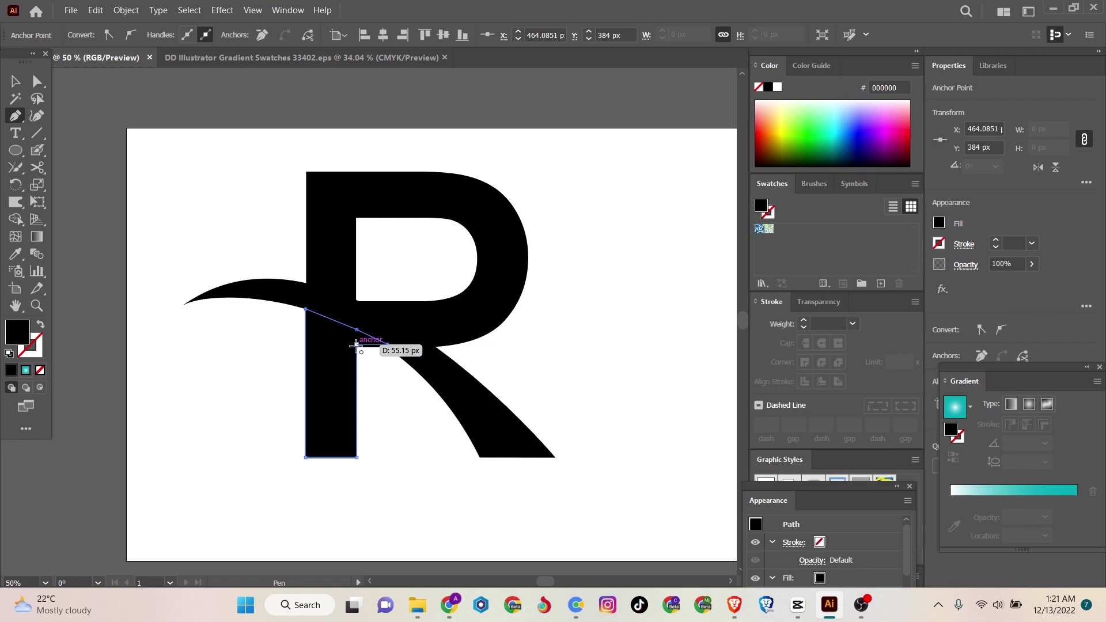
click(356, 344)
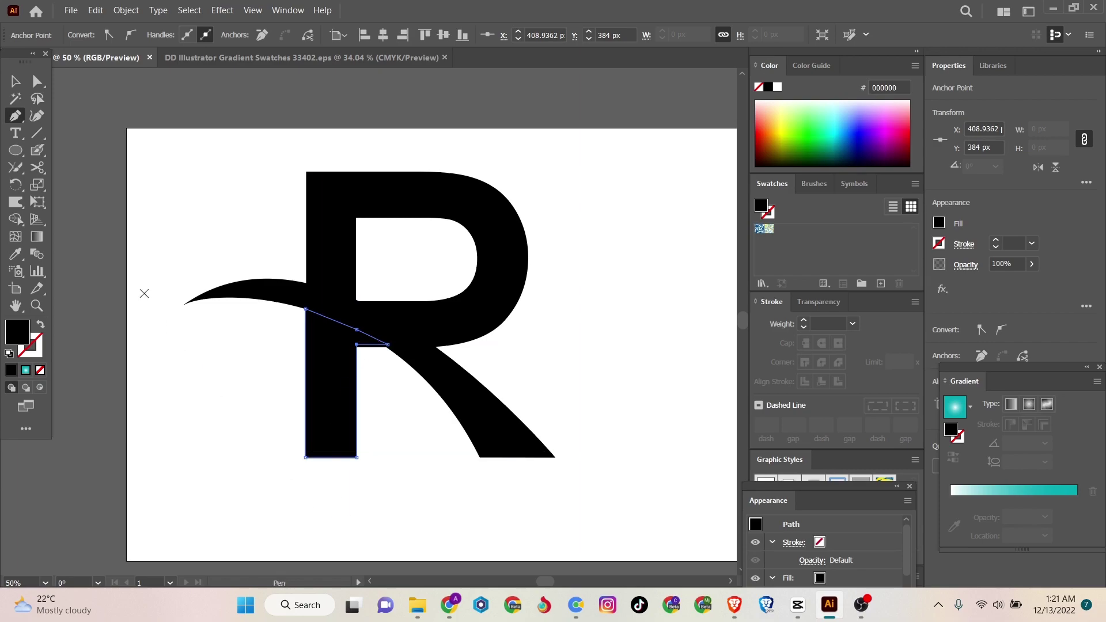
- Select the P, swoosh and traced lower-stem shape, and merge the stem shape with the swoosh using Shape Builder
click(14, 84)
drag(155, 199, 493, 563)
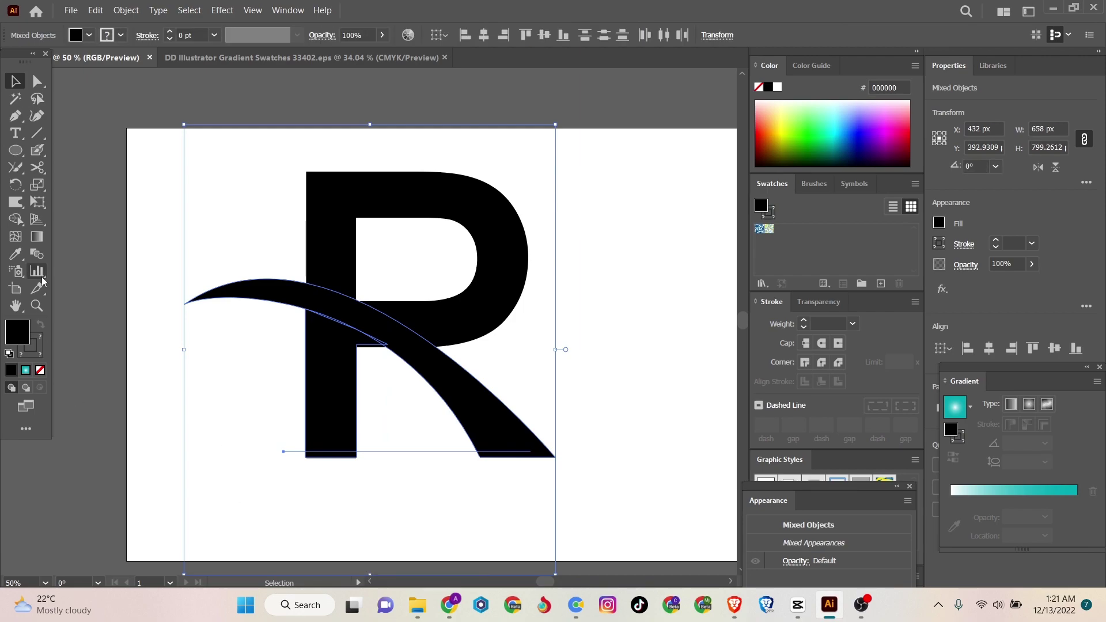
click(16, 219)
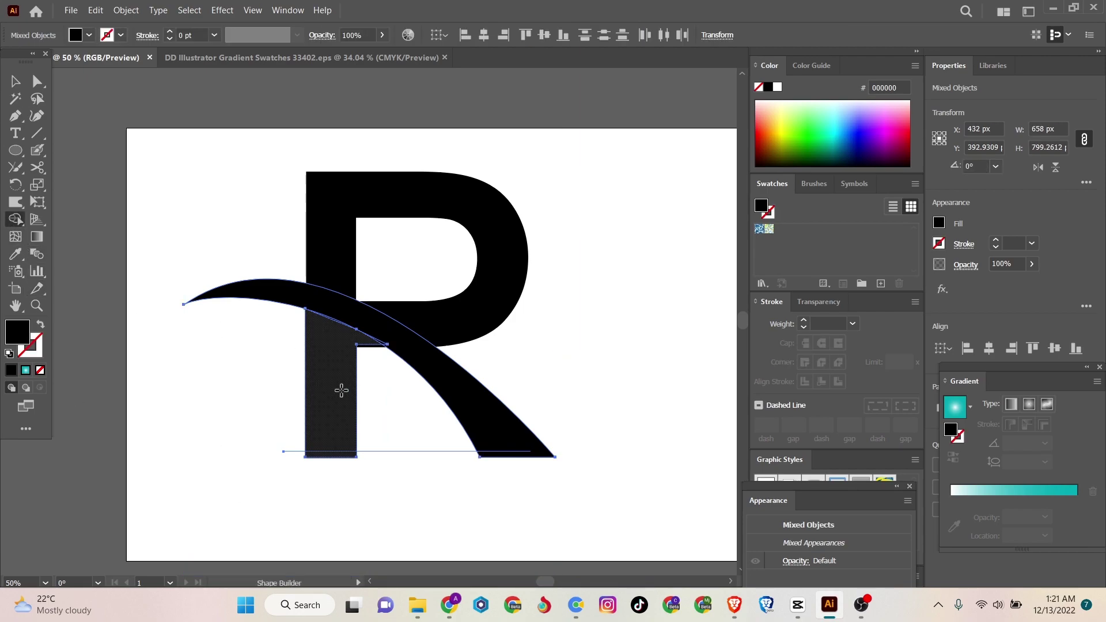
click(335, 363)
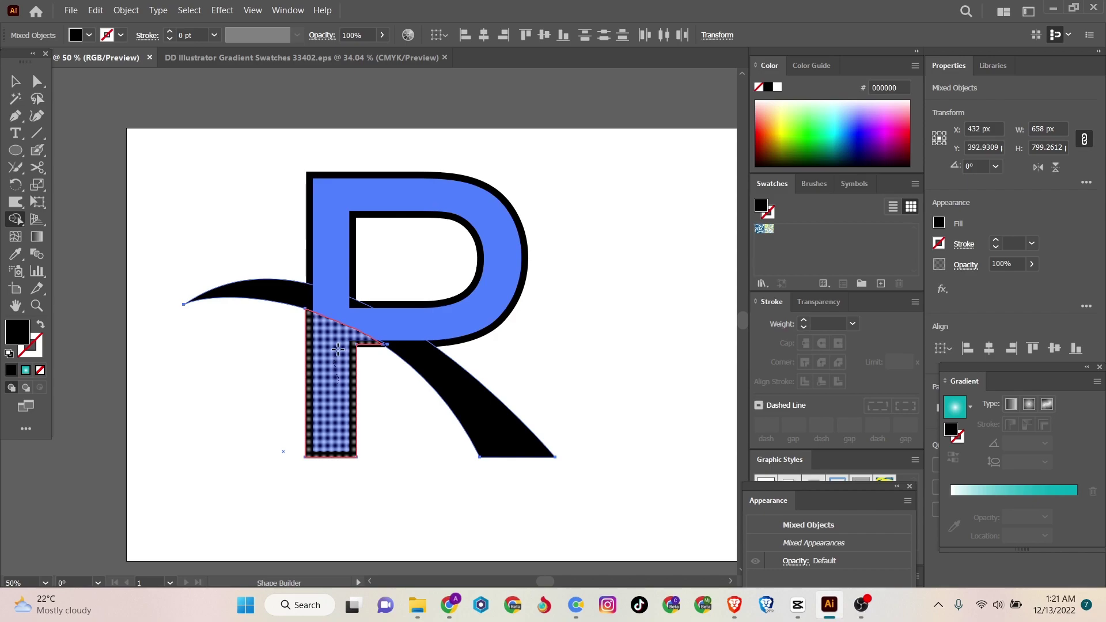
drag(361, 331, 342, 323)
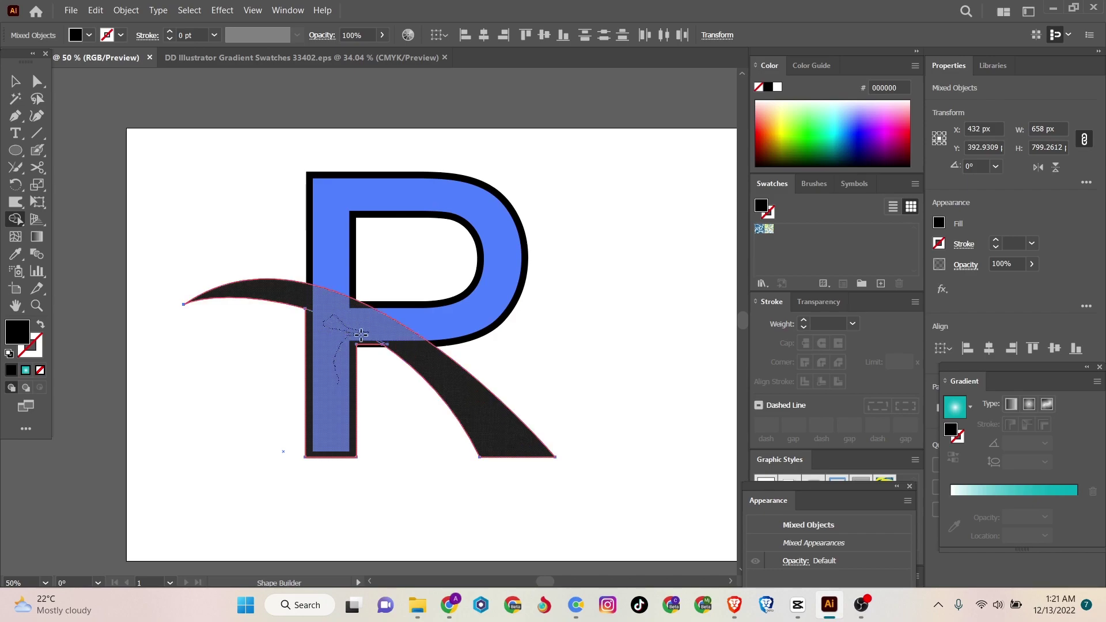
drag(378, 341, 378, 340)
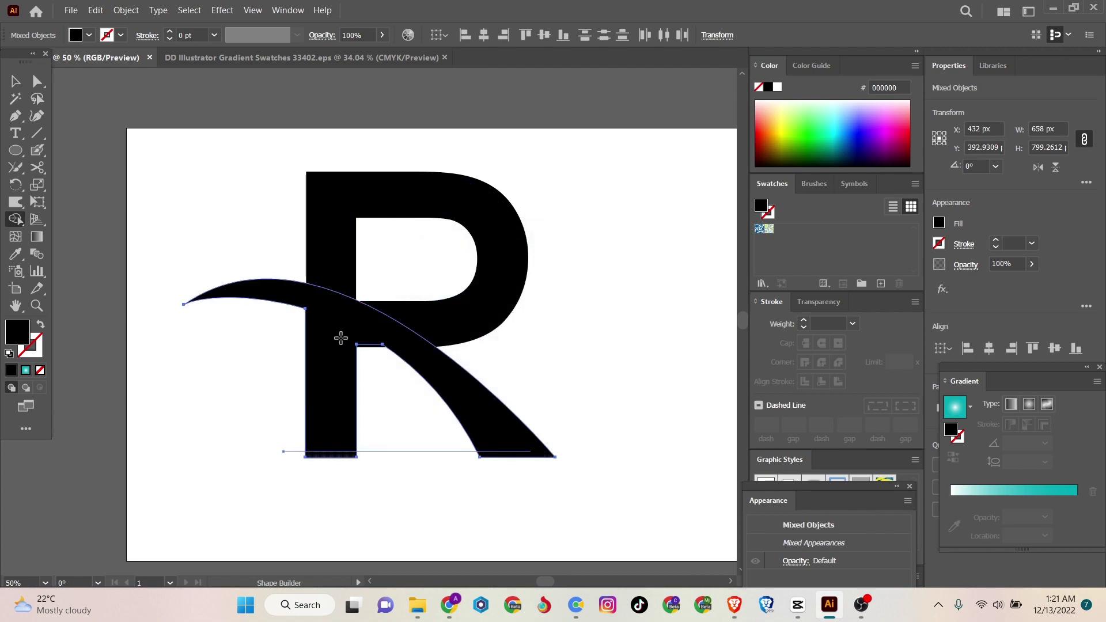
- Fill the merged swoosh and stem shape with the blue radial gradient swatch
click(89, 35)
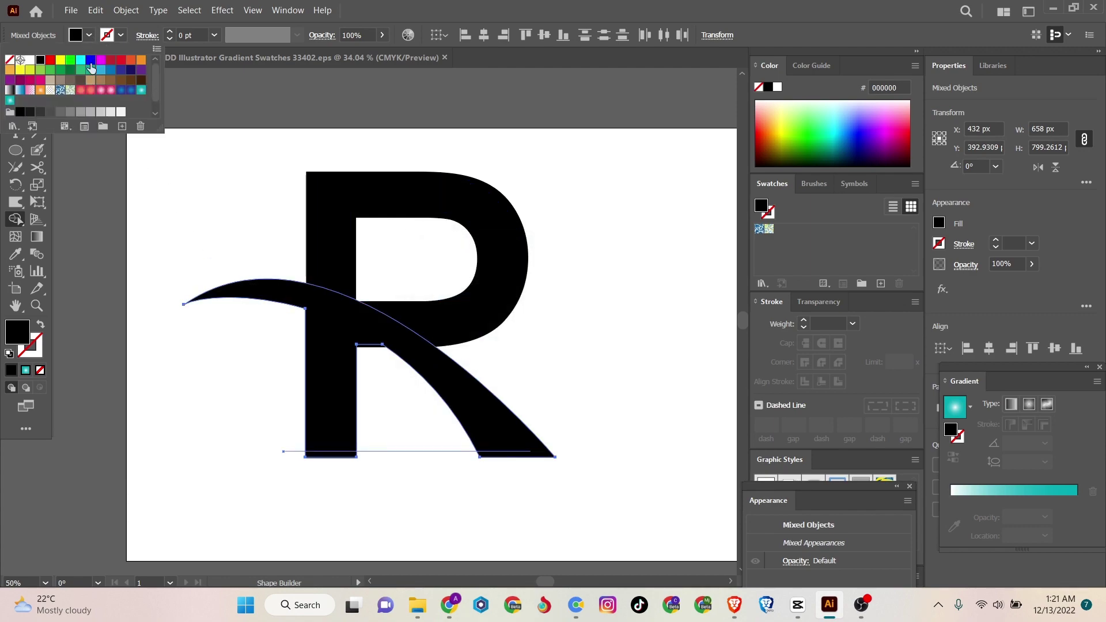
click(121, 92)
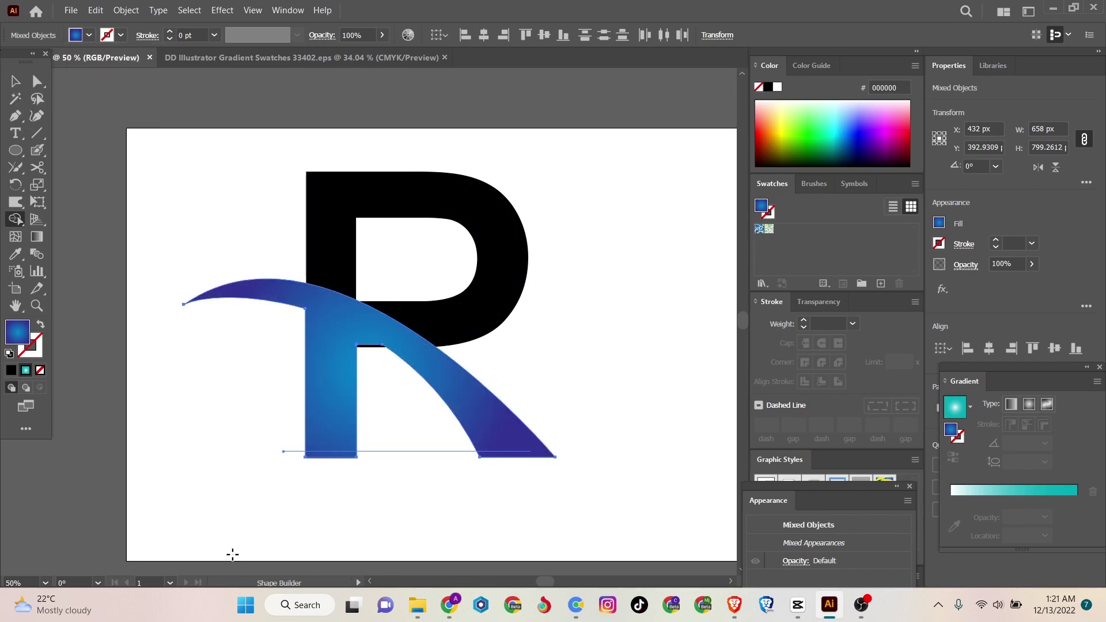
click(358, 340)
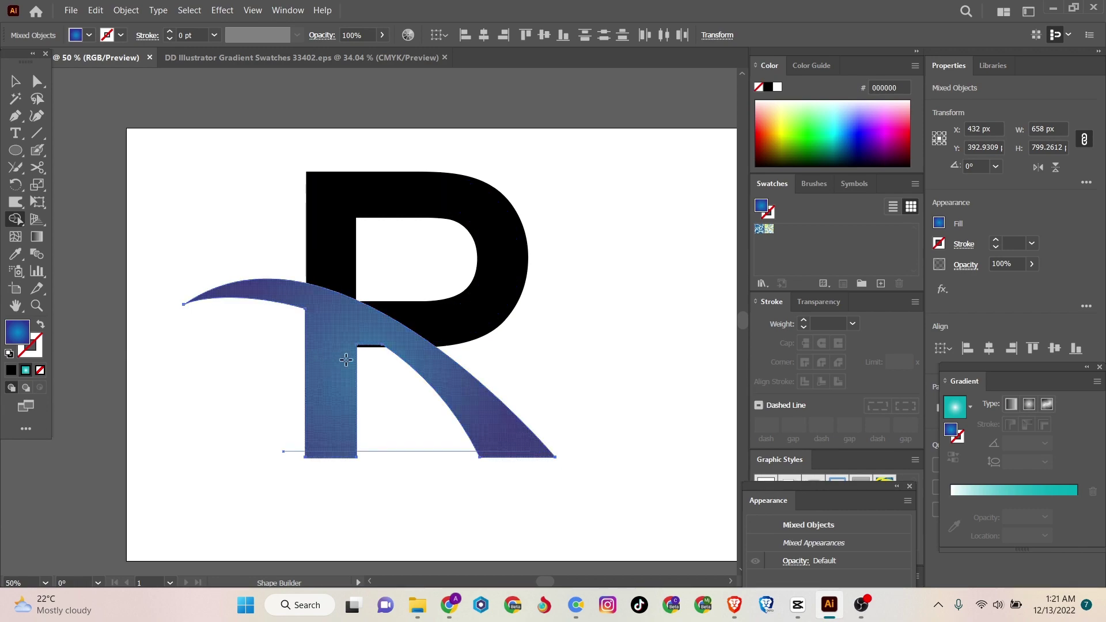
- Select only the blue swoosh and stem shape and shift it slightly downward to cover the black sliver under the bowl
click(16, 81)
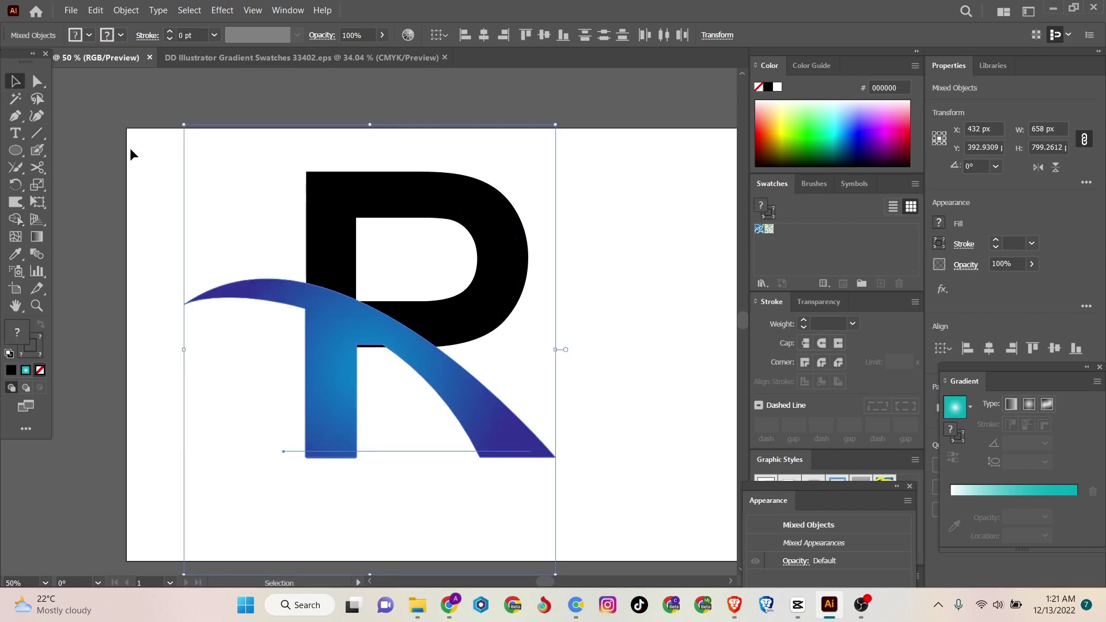
click(327, 358)
drag(327, 358, 327, 360)
click(214, 226)
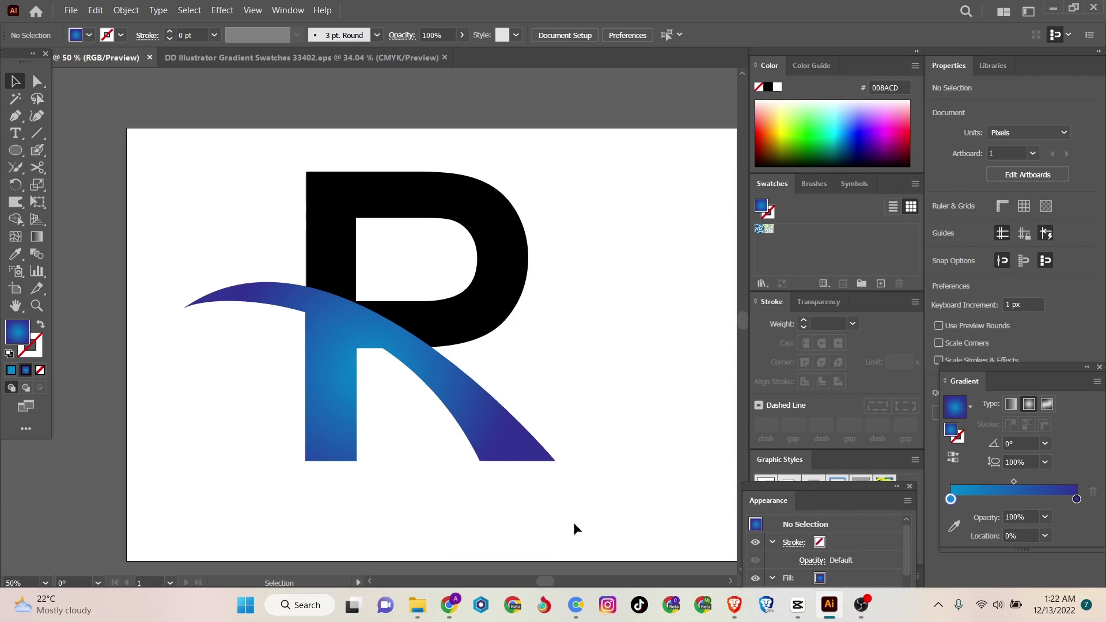
- Scale the whole logo down to about 430 px wide by 522 px high and move it to about X 568 px, Y 359 px
scroll(572, 522, up, 1)
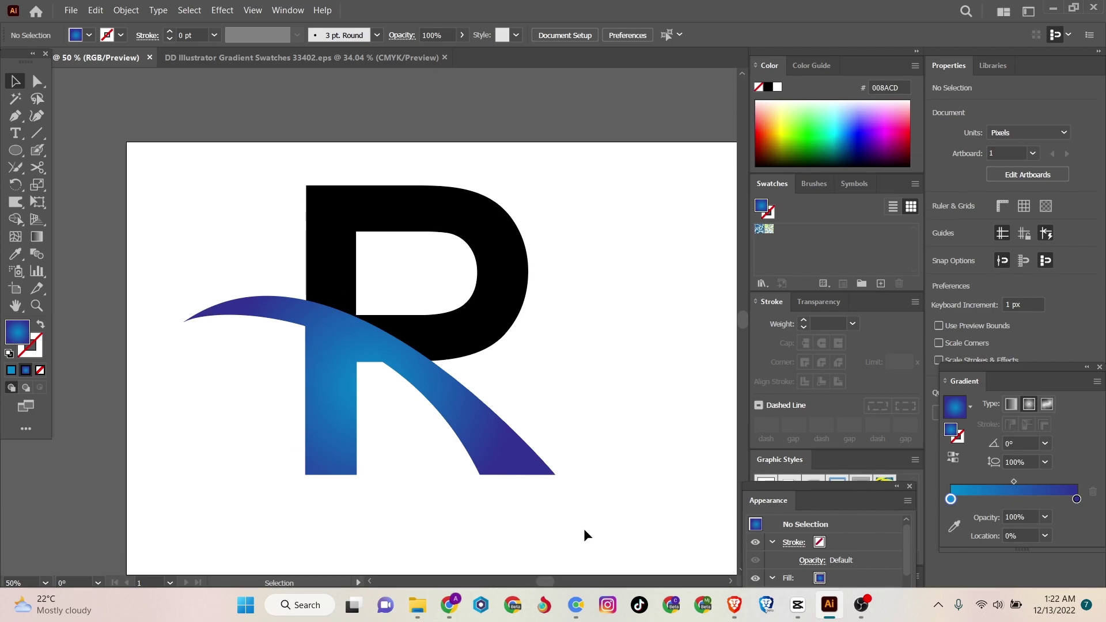
scroll(553, 576, right, 5)
drag(558, 572, 550, 575)
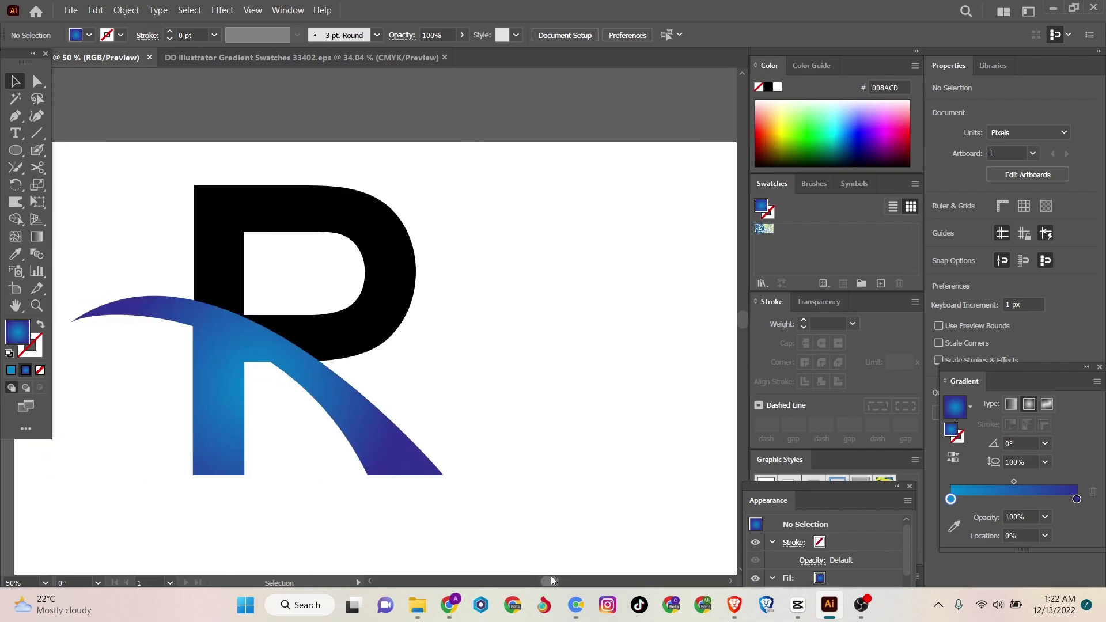
scroll(613, 412, down, 1)
scroll(613, 413, down, 1)
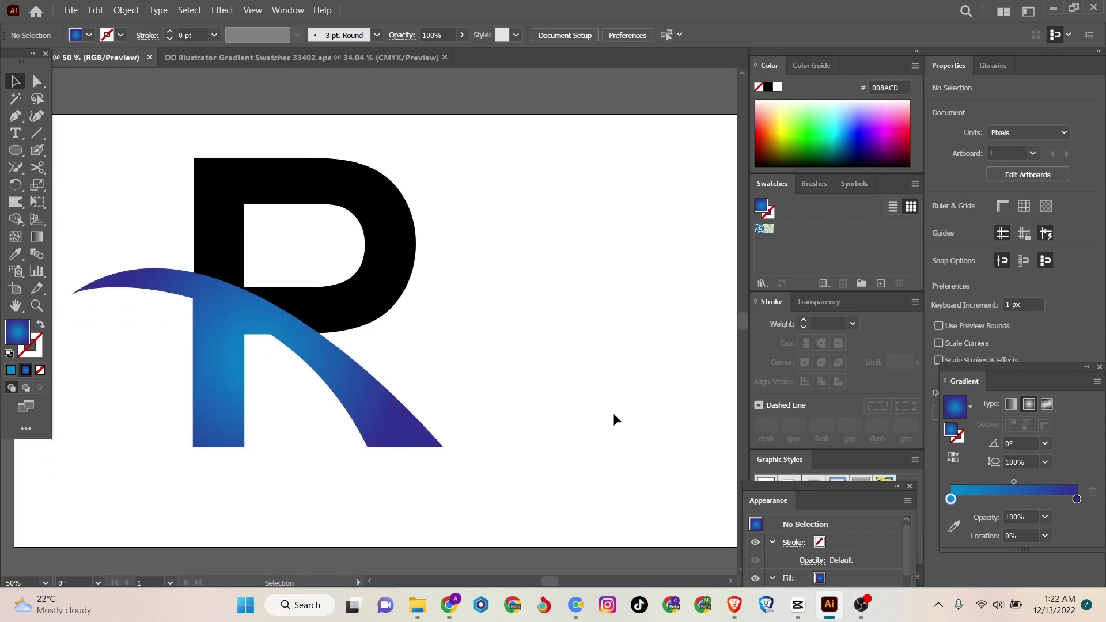
drag(108, 181, 458, 510)
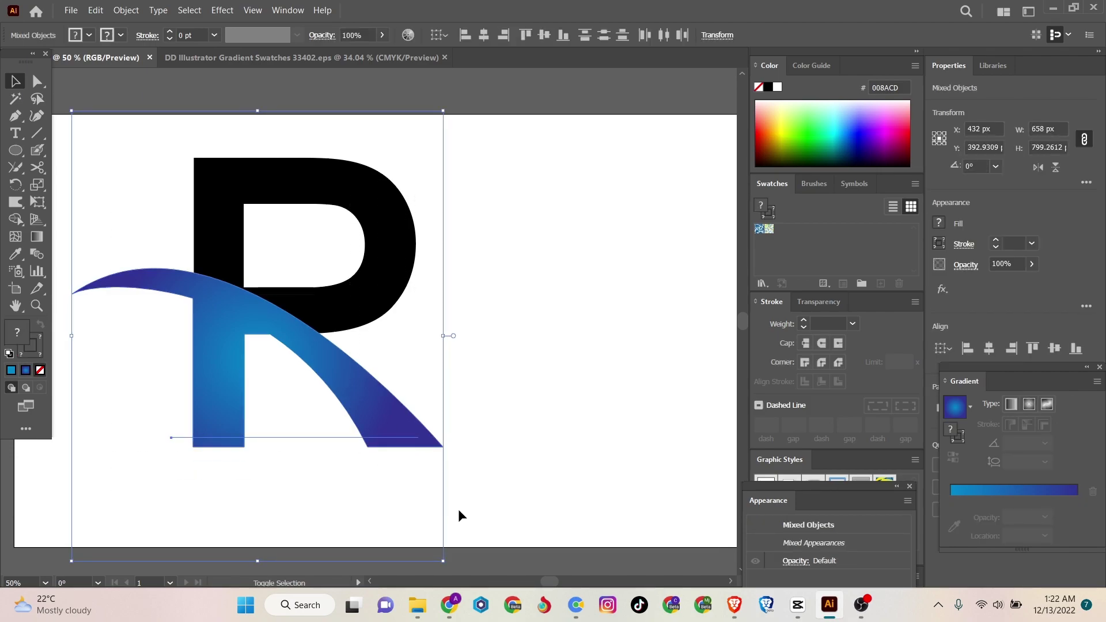
drag(443, 561, 380, 485)
drag(228, 333, 303, 315)
click(186, 281)
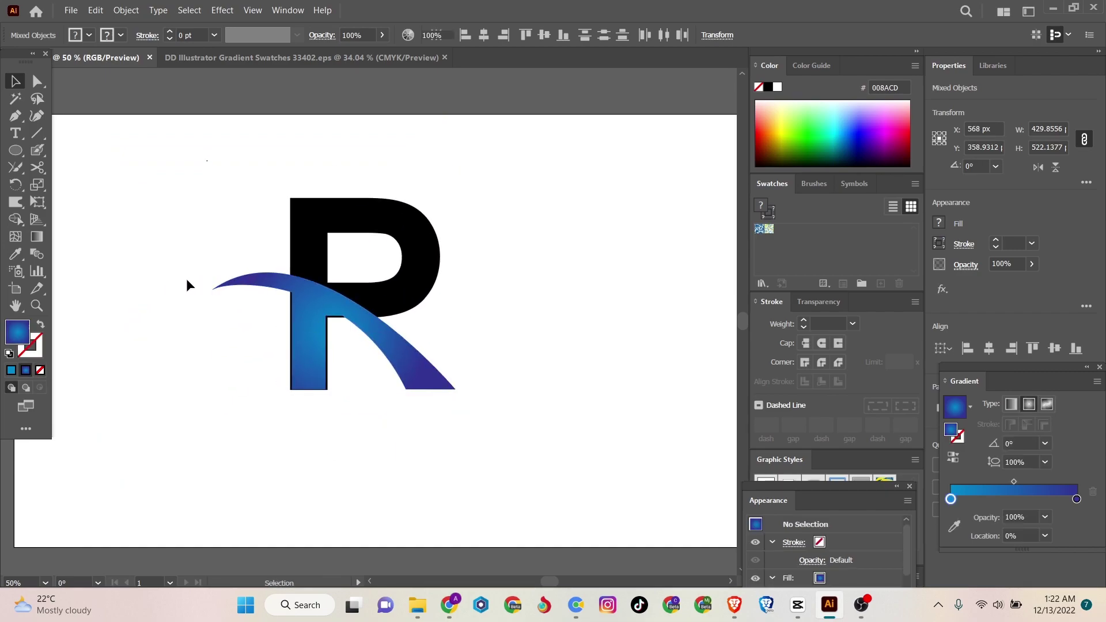
key(ctrl+a)
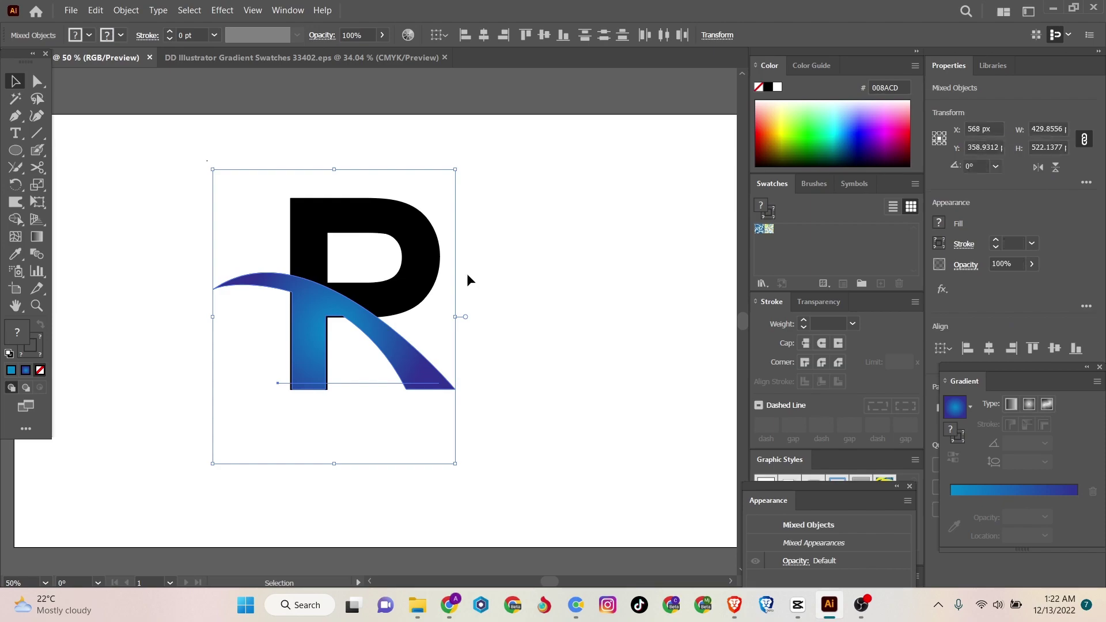